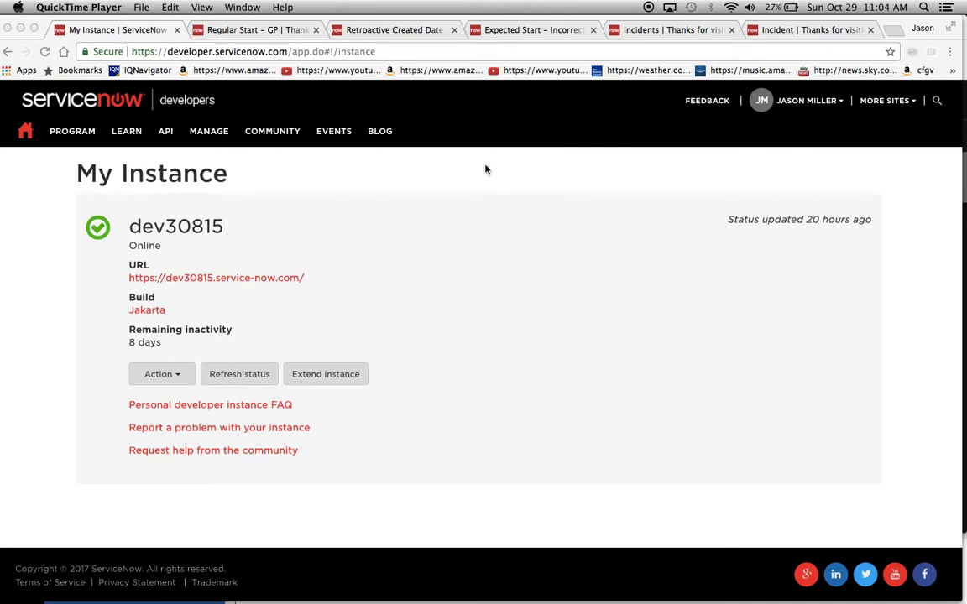
Step: Review the Regular Start - GP SLA's pause and stop conditions (State is Resolved) and its 11 task SLAs
left_click(254, 30)
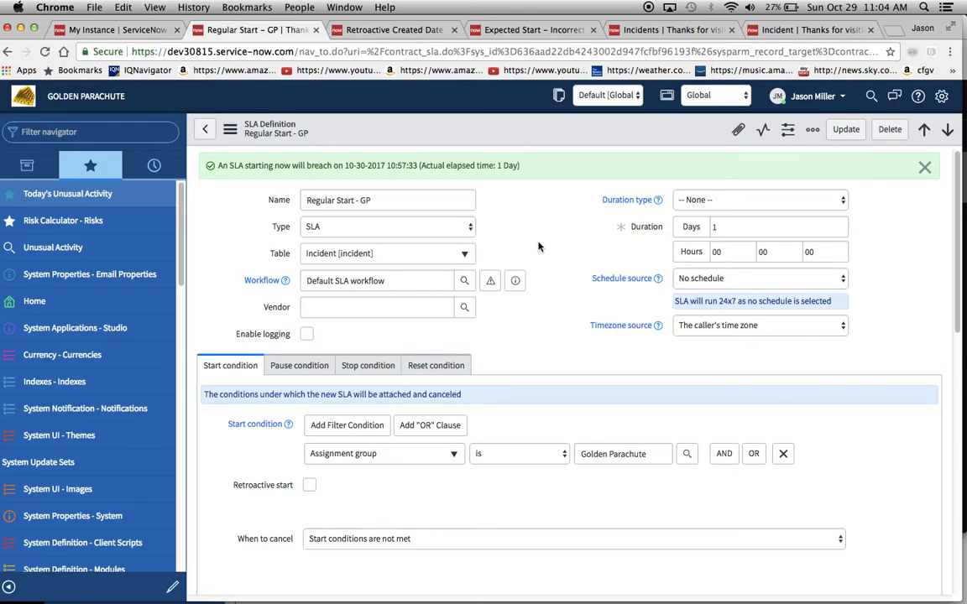
scroll(539, 245, "down", 2)
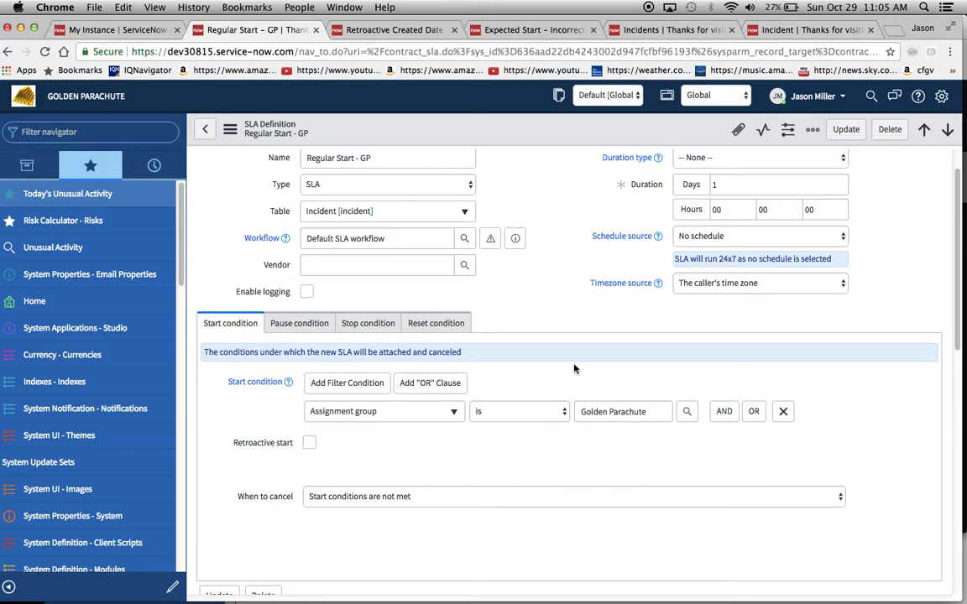
scroll(574, 369, "up", 2)
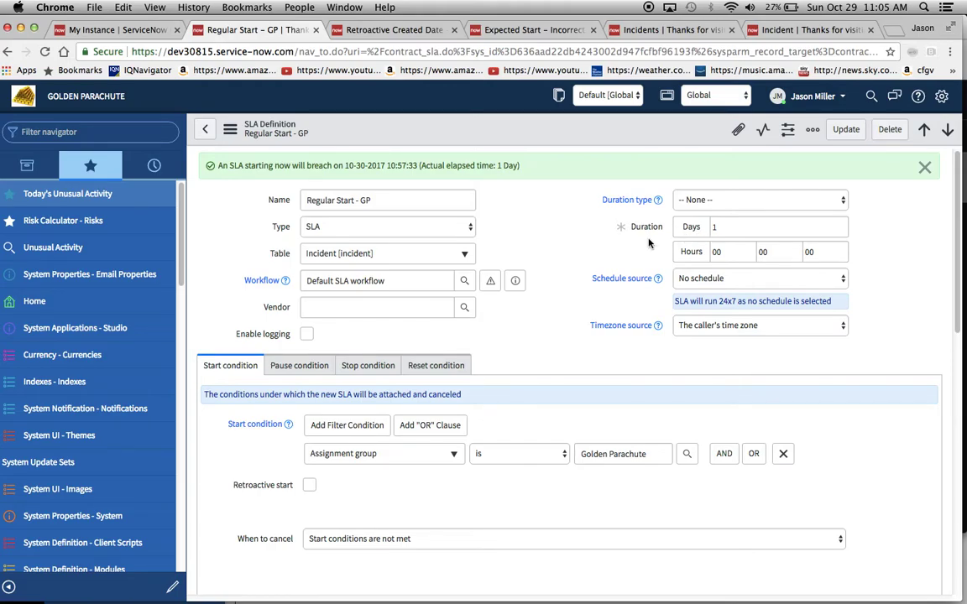
left_click(298, 370)
left_click(361, 367)
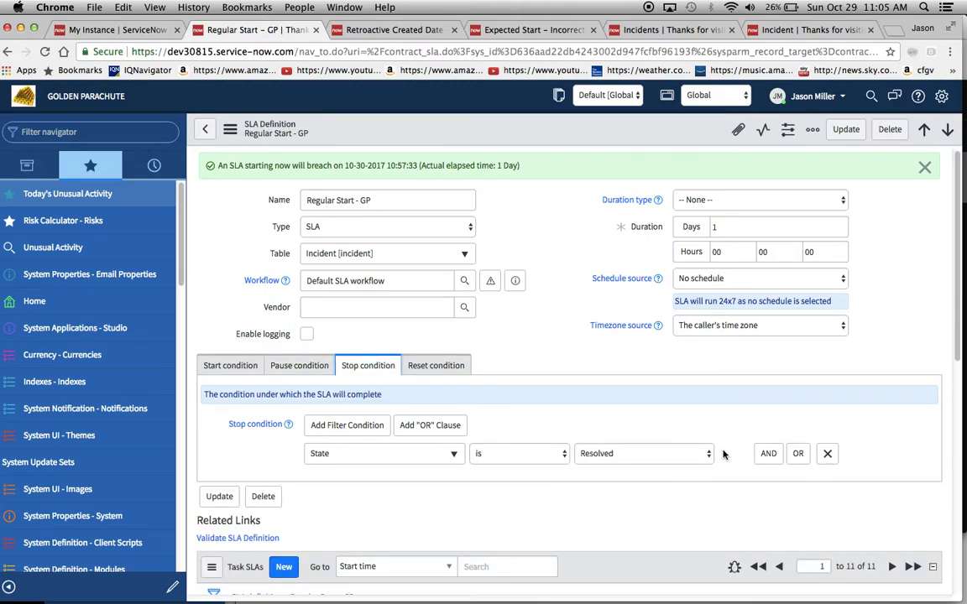
scroll(630, 462, "down", 2)
scroll(630, 462, "up", 2)
scroll(303, 464, "down", 3)
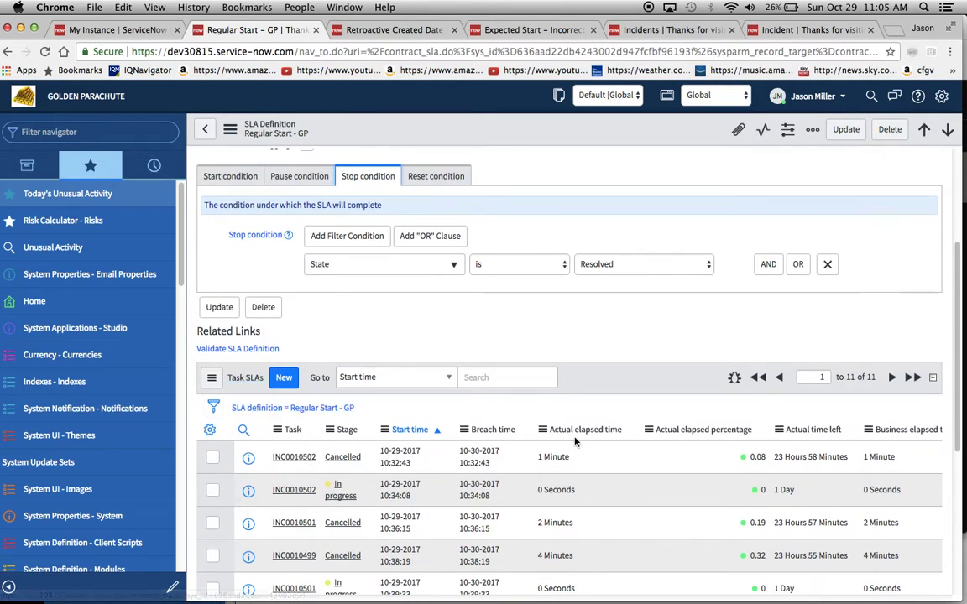
scroll(579, 411, "down", 1)
scroll(583, 445, "up", 4)
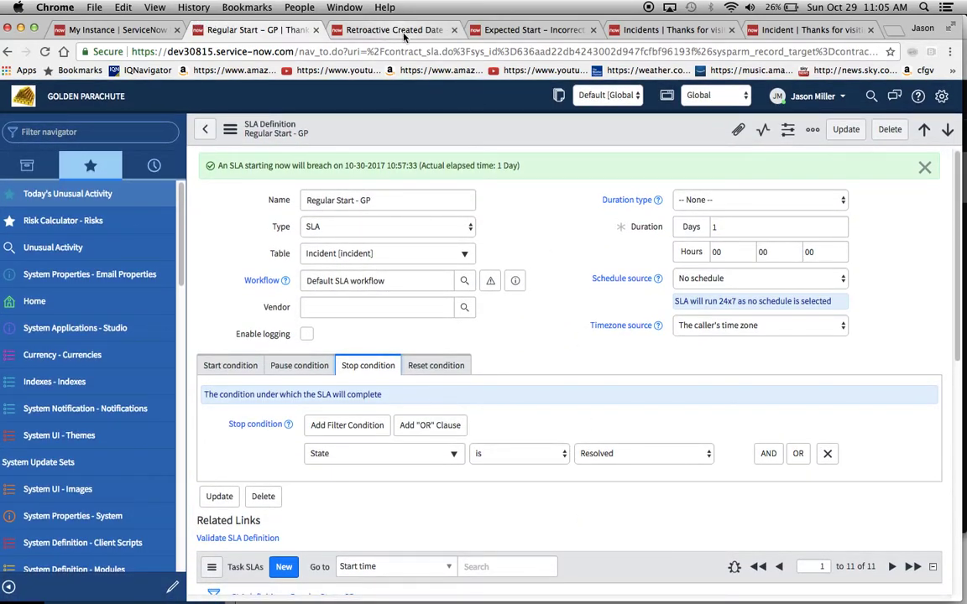
Step: Confirm Retroactive Created Date - GP's Set start to is Created, then go to Expected Start - Incorrect Time - GP
left_click(404, 30)
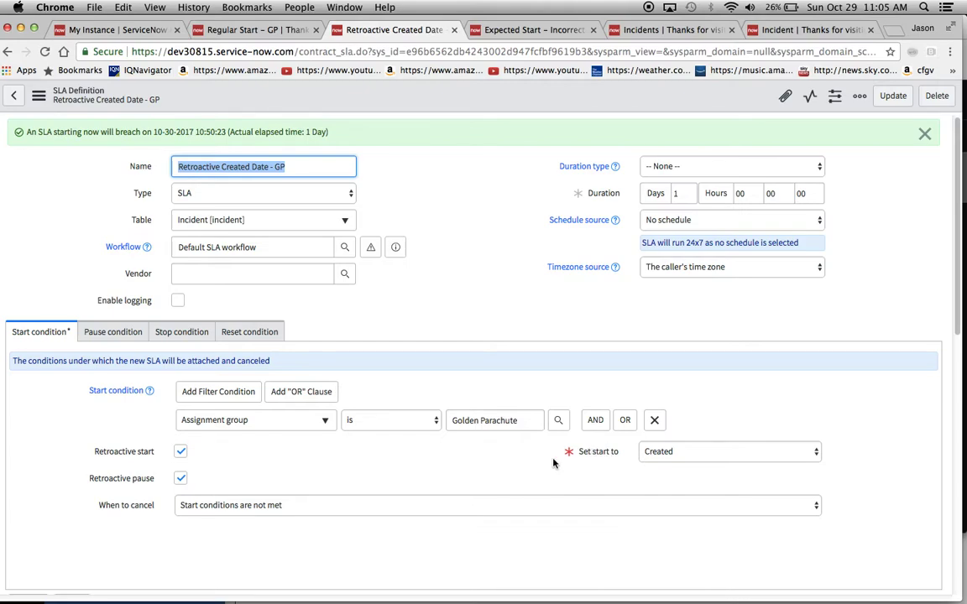
left_click(815, 451)
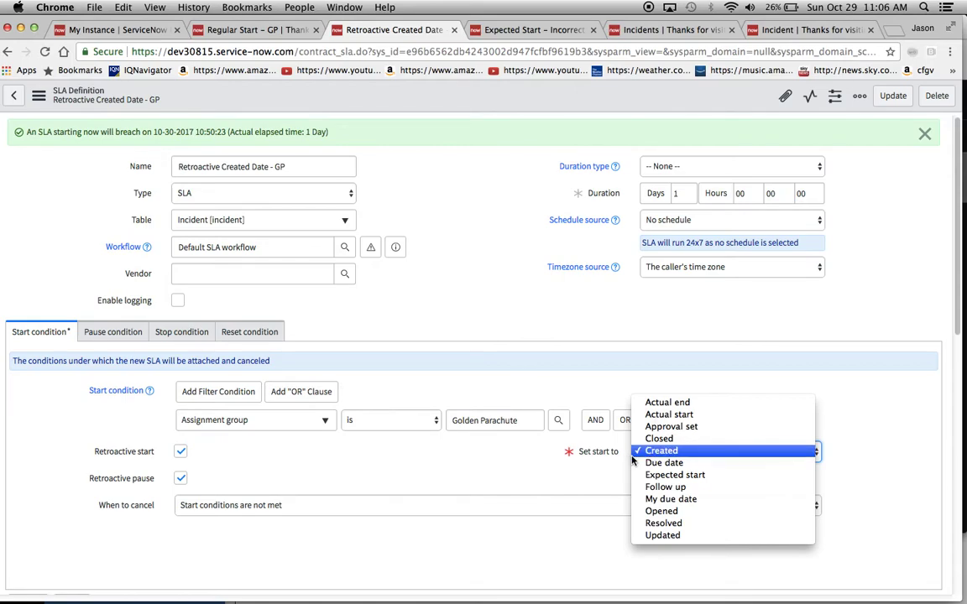
left_click(396, 418)
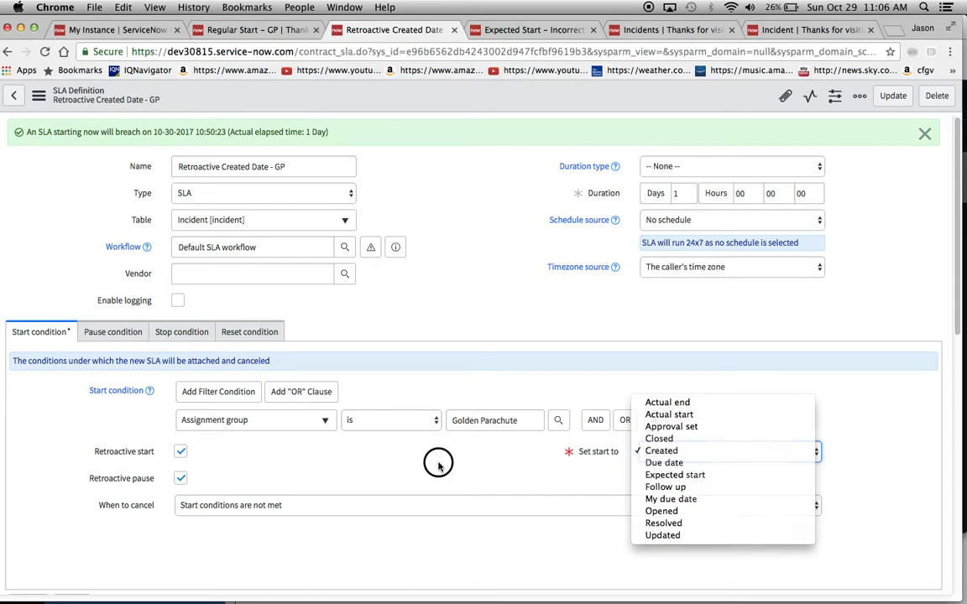
left_click(431, 241)
left_click(474, 29)
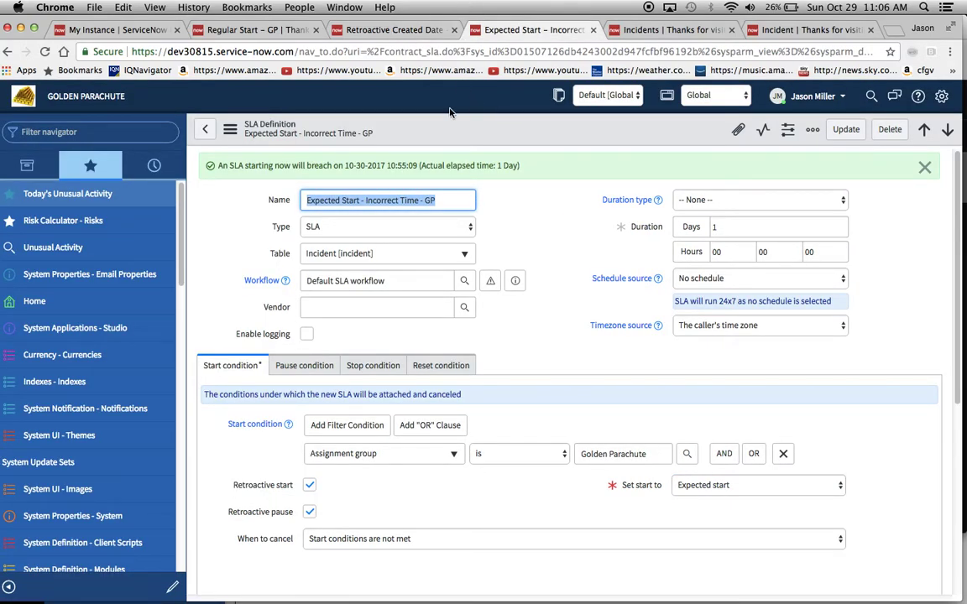
Step: Verify Expected Start - Incorrect Time - GP starts from Expected start, then view the 462-incident list
left_click(439, 199)
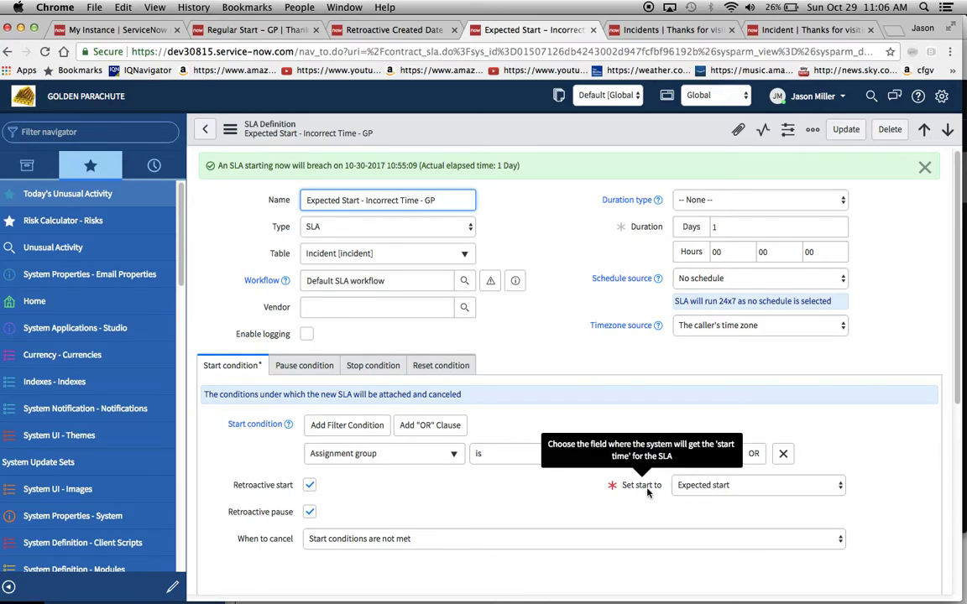
left_click(733, 492)
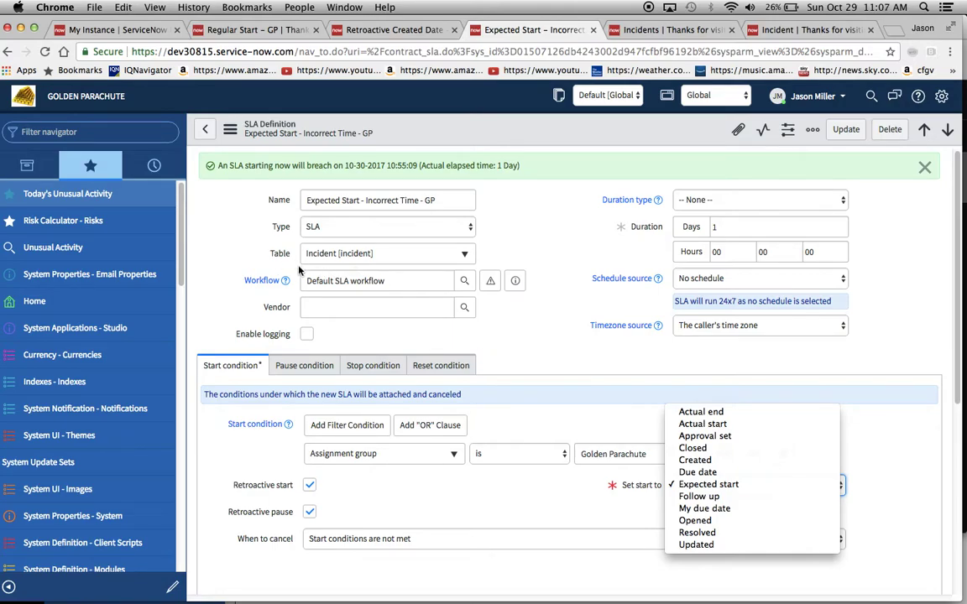
left_click(553, 323)
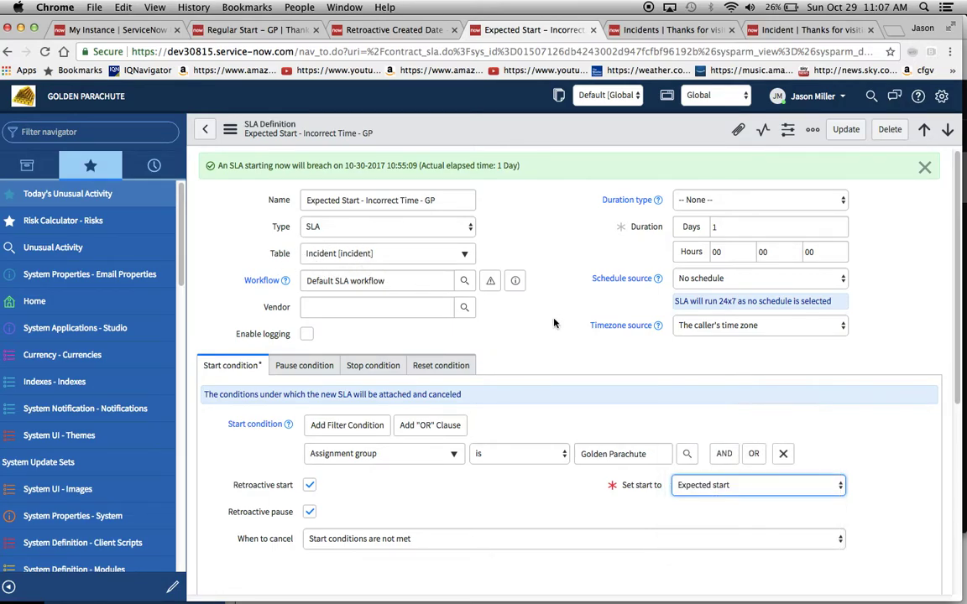
left_click(662, 30)
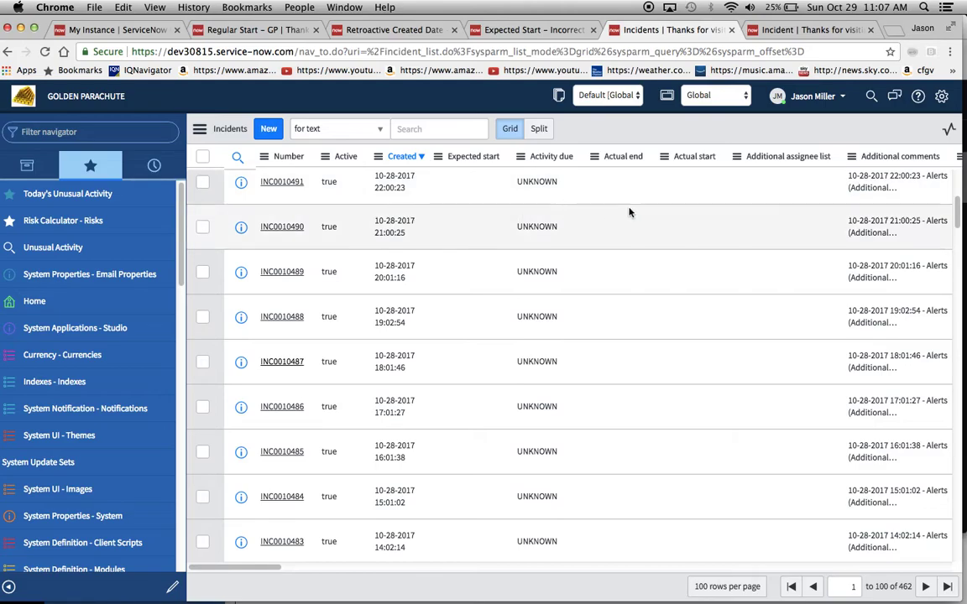
scroll(453, 281, "up", 1)
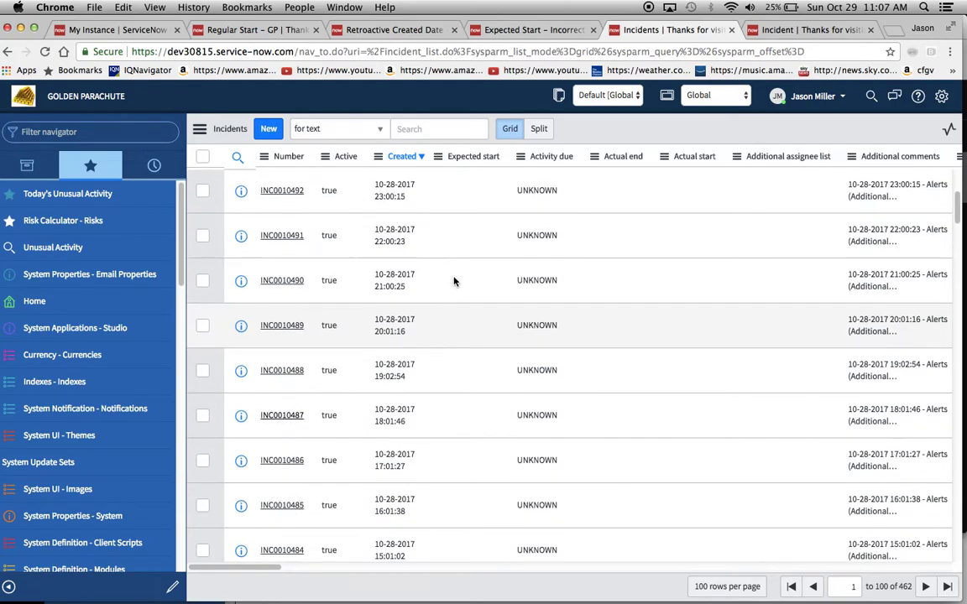
scroll(453, 279, "down", 1)
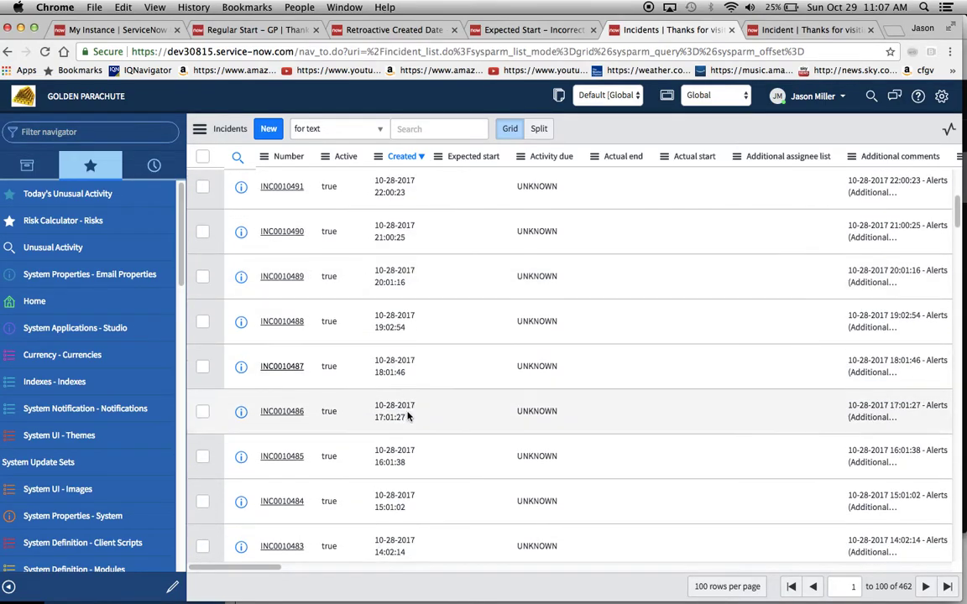
scroll(408, 417, "down", 2)
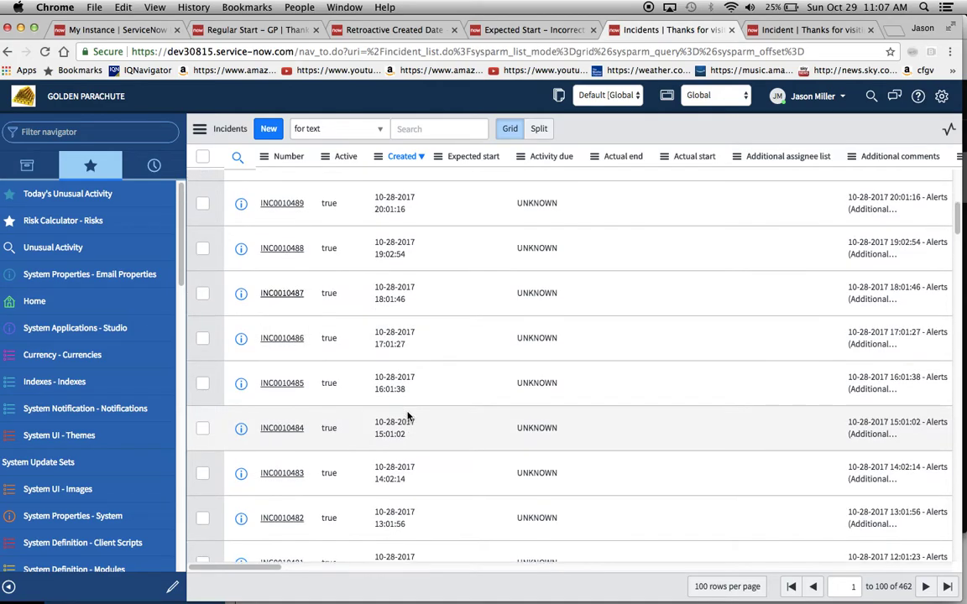
scroll(408, 417, "up", 4)
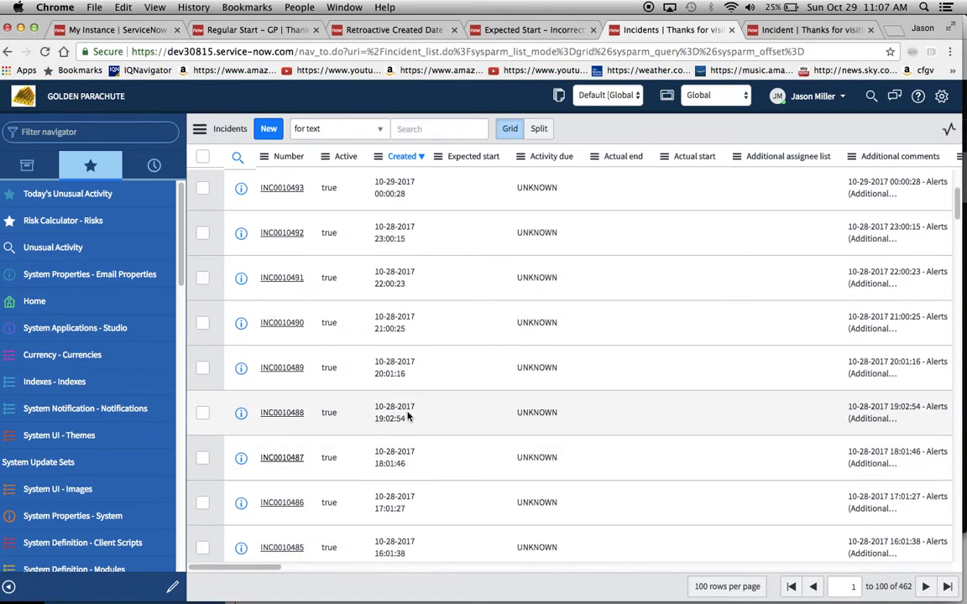
scroll(408, 417, "down", 7)
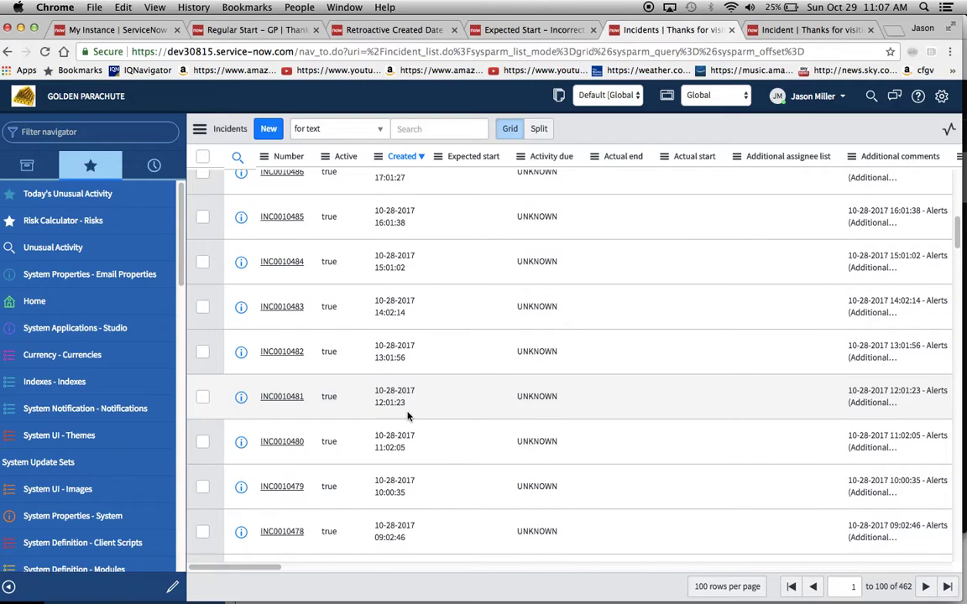
scroll(408, 416, "up", 3)
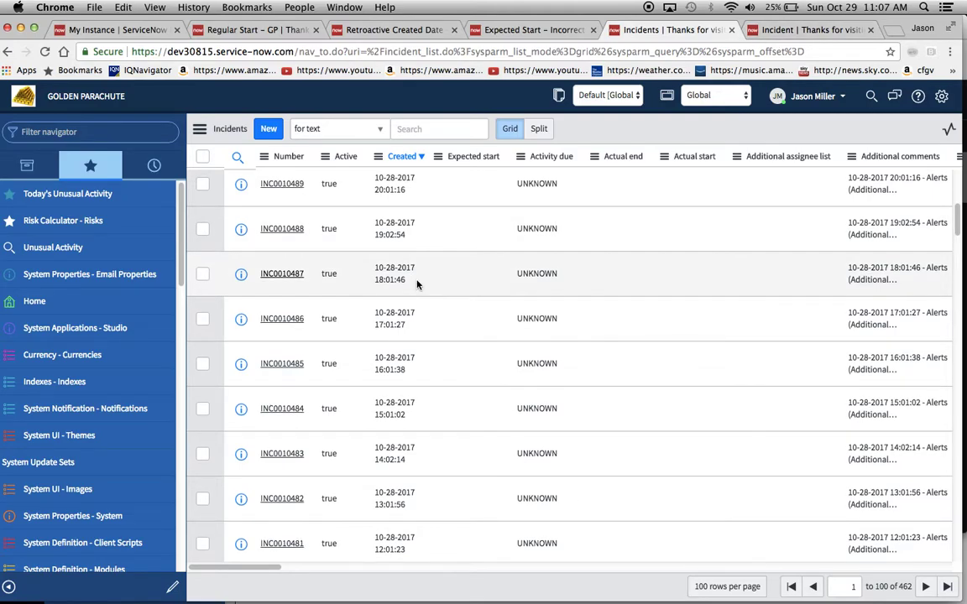
scroll(418, 285, "up", 1)
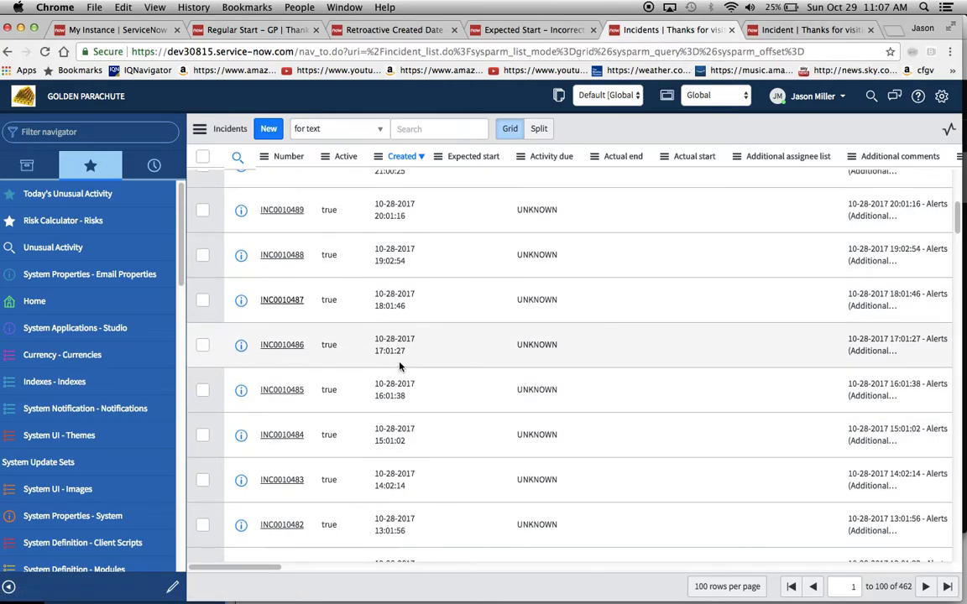
scroll(401, 367, "up", 1)
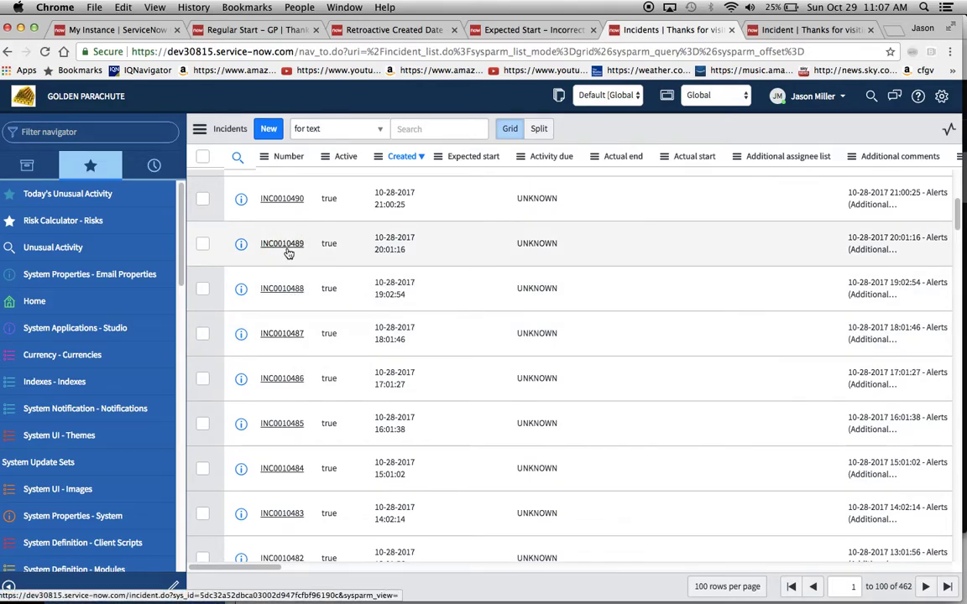
Step: Open INC0010489, set its Assignment group to Golden Parachute from recent selections, and save
left_click(285, 248, "super")
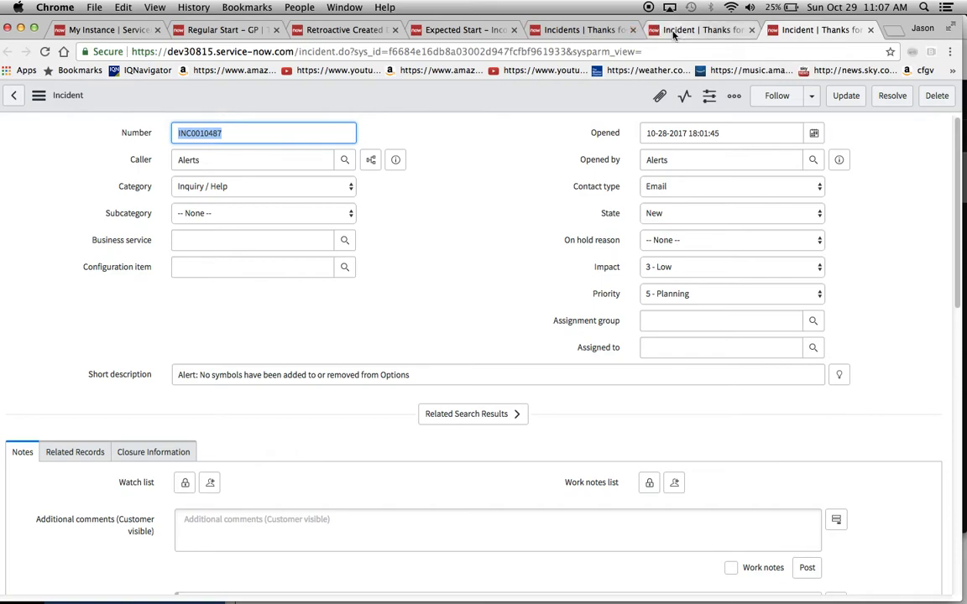
left_click(696, 30)
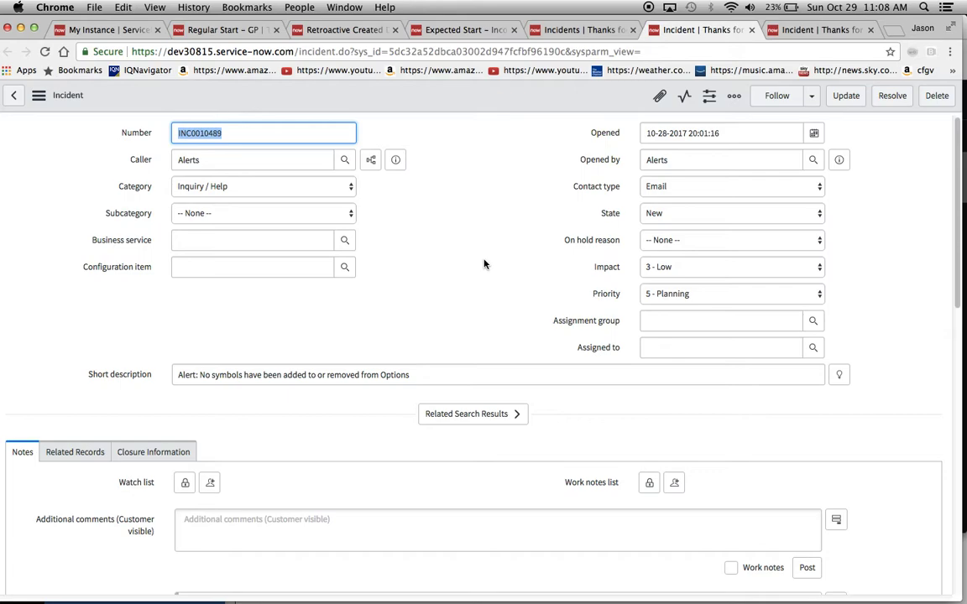
left_click(681, 322)
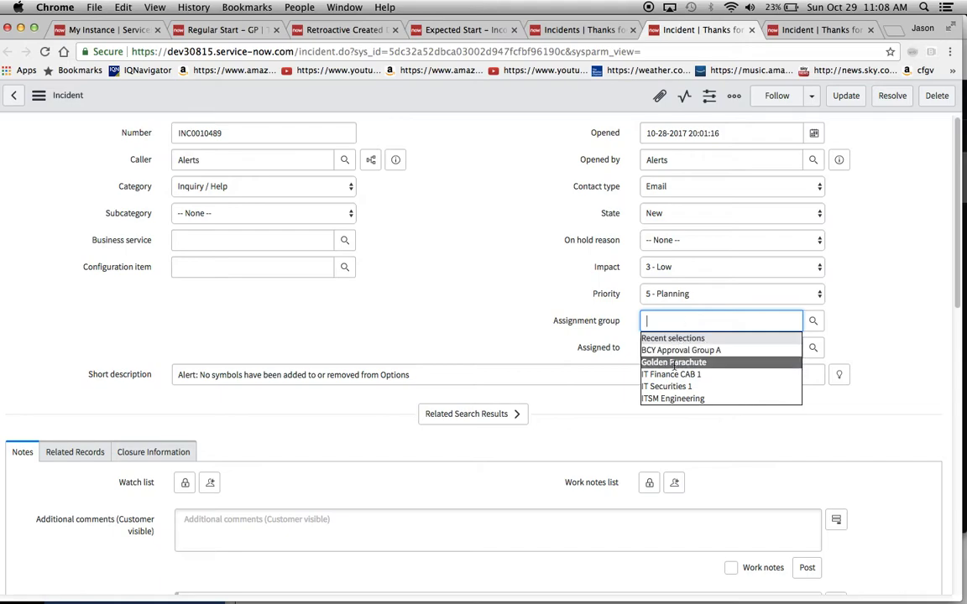
left_click(673, 362)
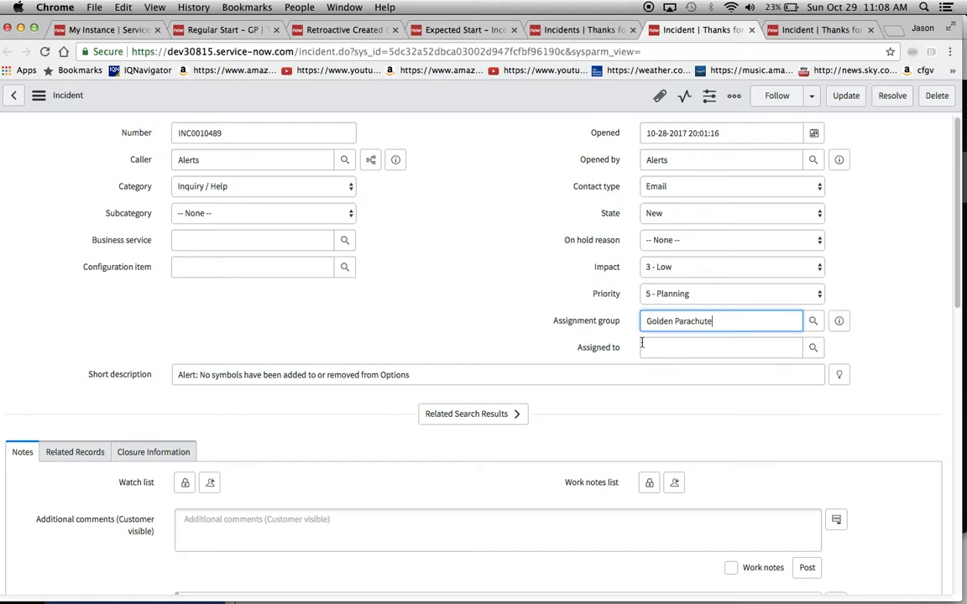
left_click(39, 95)
left_click(63, 103)
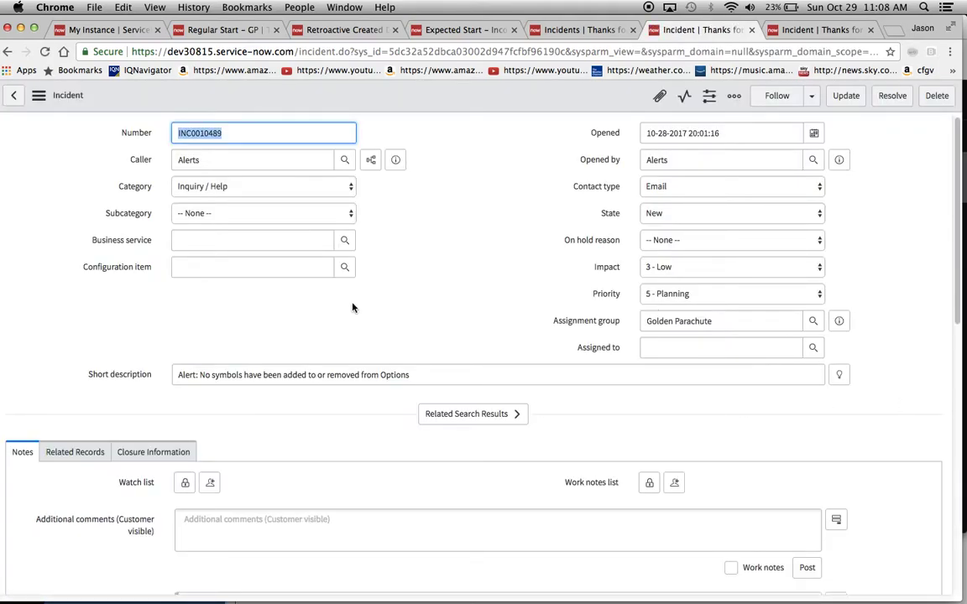
scroll(413, 286, "down", 15)
Step: Compare the start times of INC0010489's three Task SLAs, then return to the Expected Start SLA definition
scroll(353, 308, "down", 5)
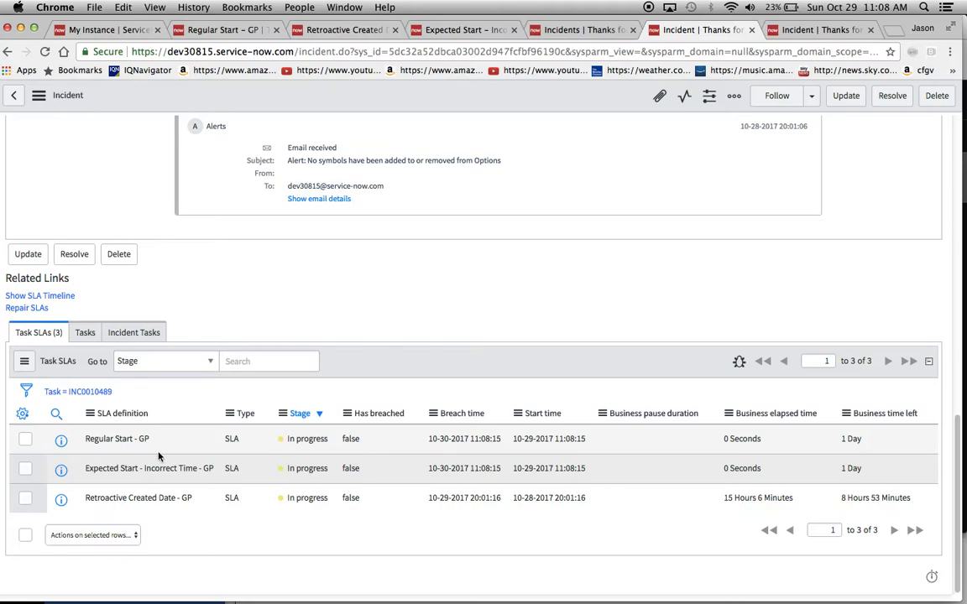
scroll(115, 474, "up", 3)
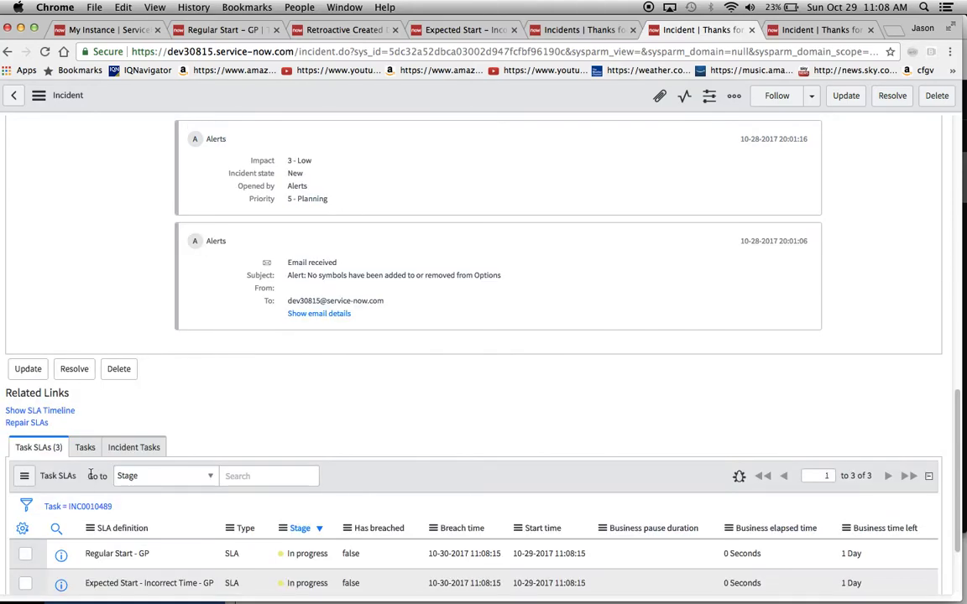
scroll(168, 474, "down", 3)
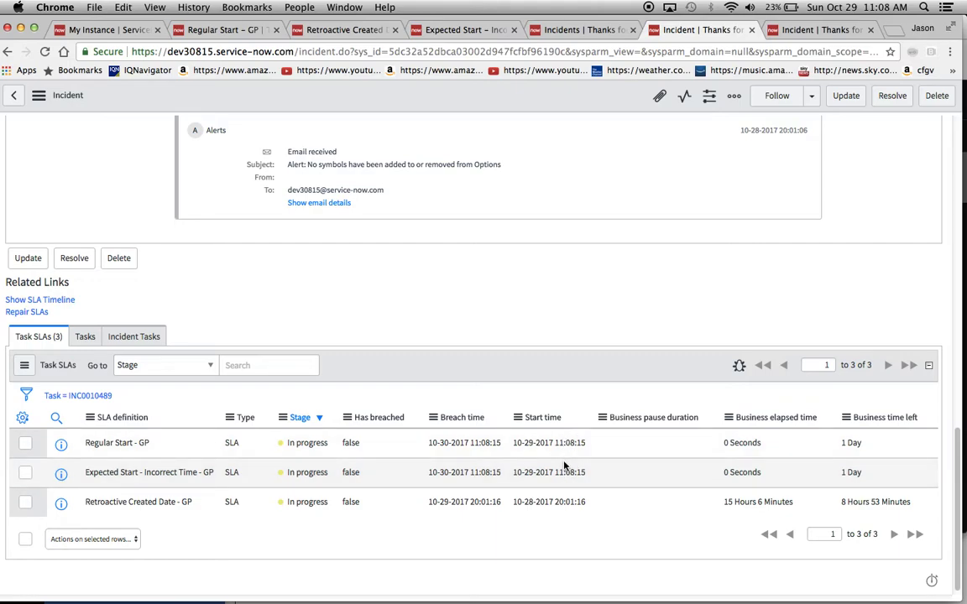
left_click(468, 31)
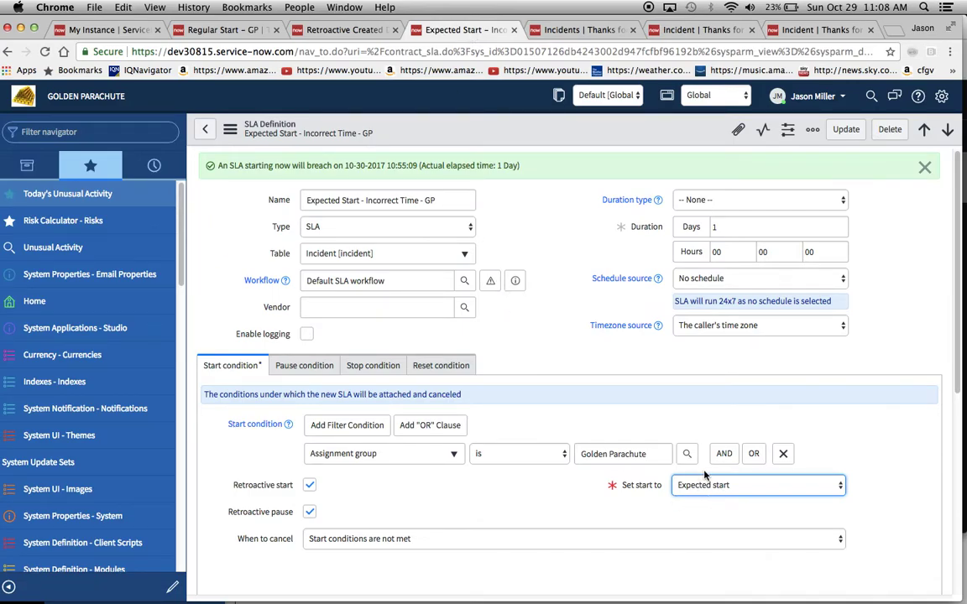
Step: Look over INC0010489's Task SLAs and incident INC0010487, ending back on the Incidents list
left_click(680, 31)
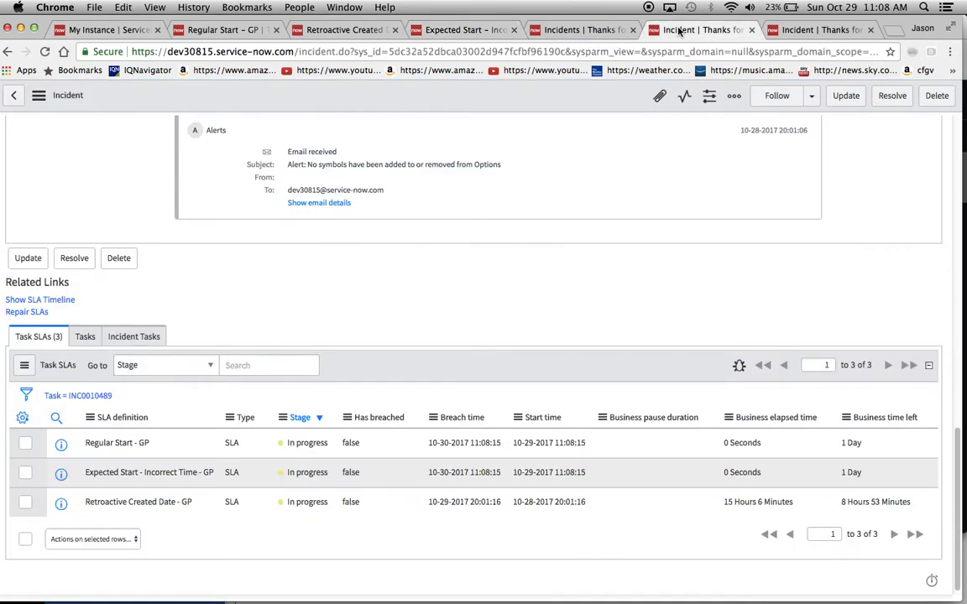
left_click(574, 29)
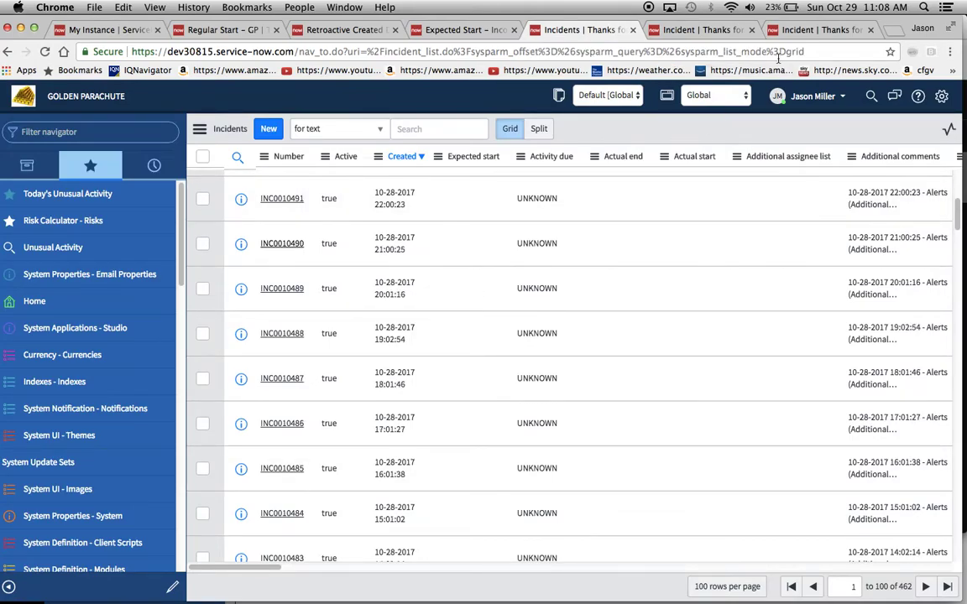
left_click(799, 32)
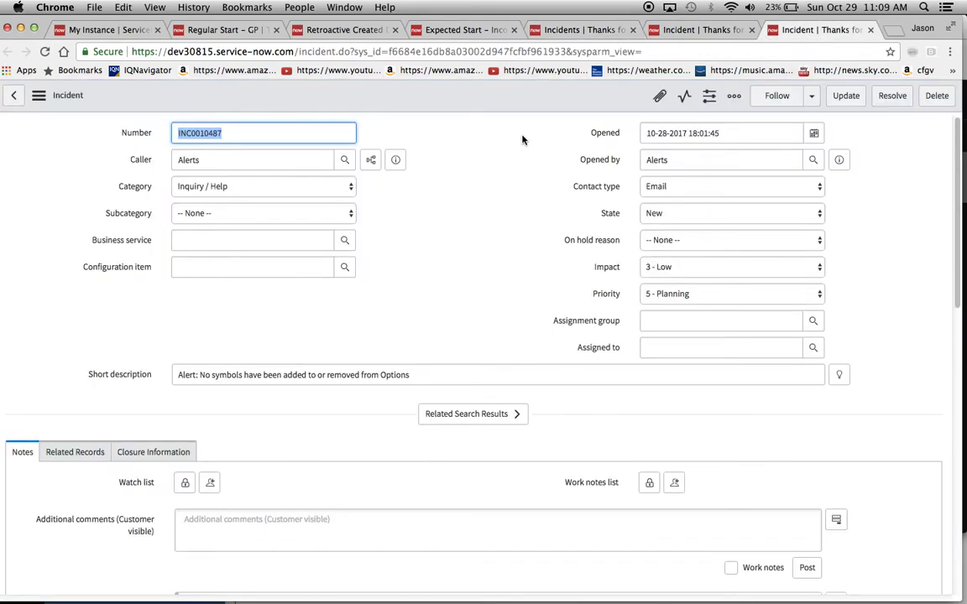
left_click(669, 32)
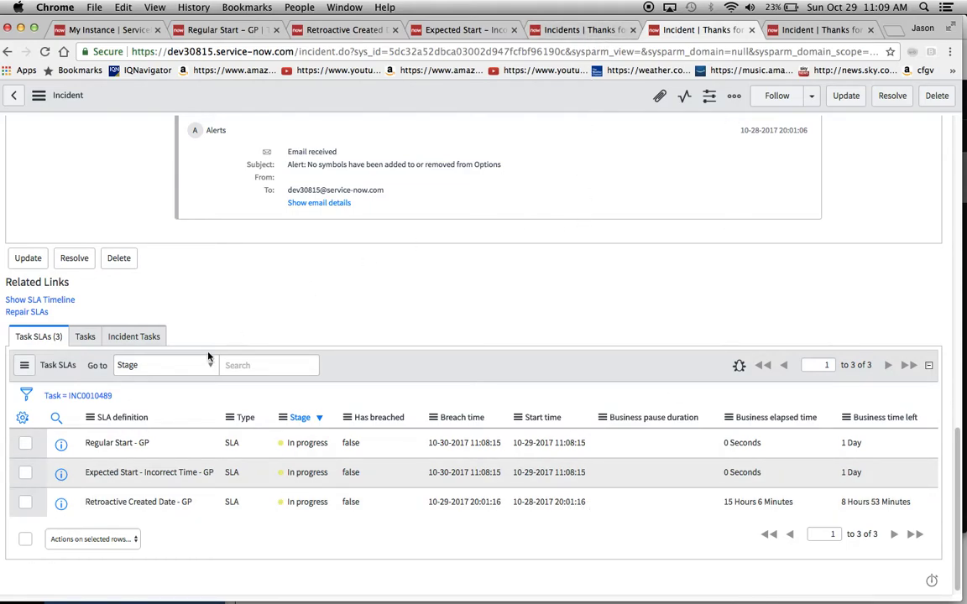
left_click(533, 29)
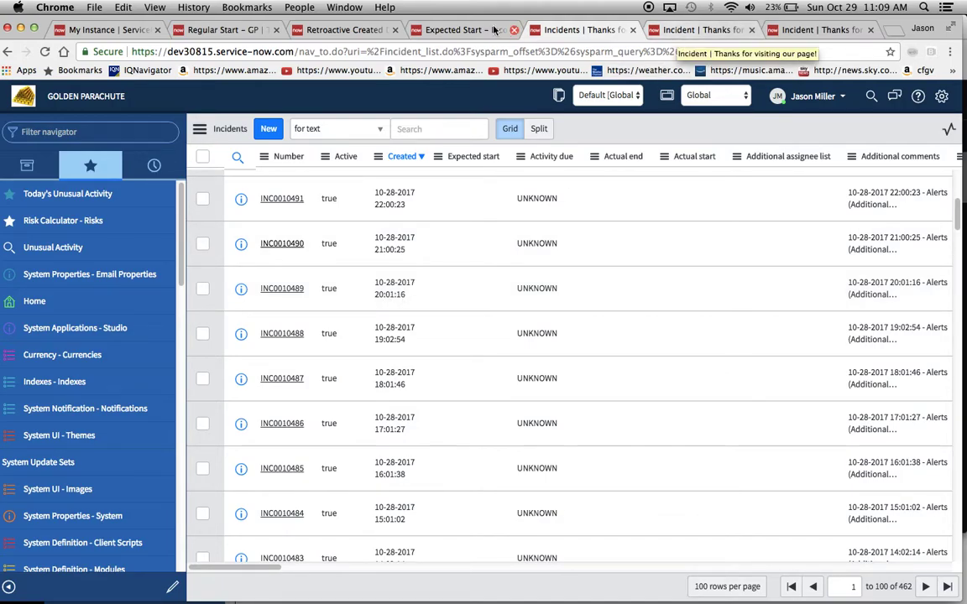
Step: Leave Expected Start - Incorrect Time - GP starting from Expected start, then return to INC0010489's Task SLAs
left_click(462, 30)
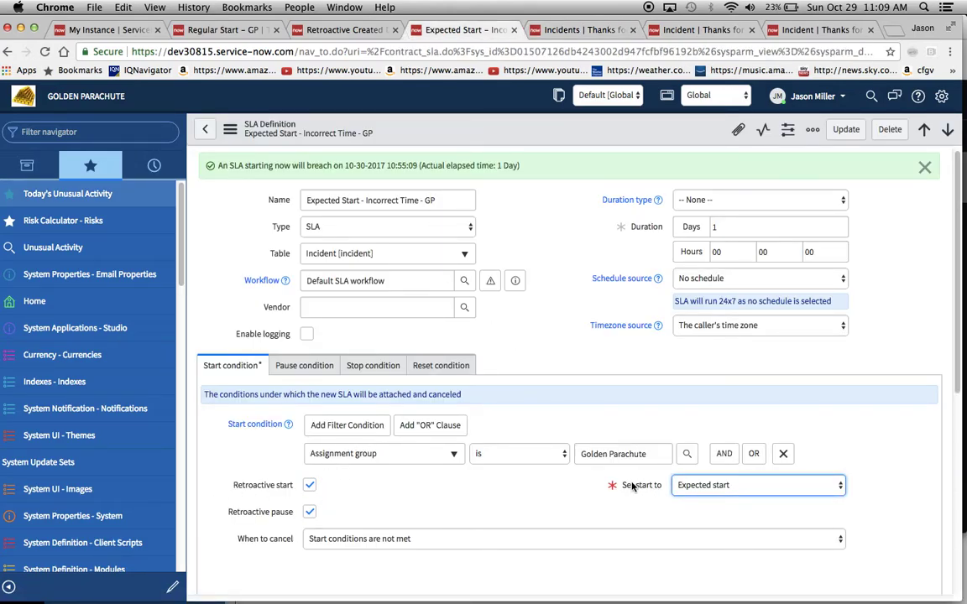
left_click(714, 487)
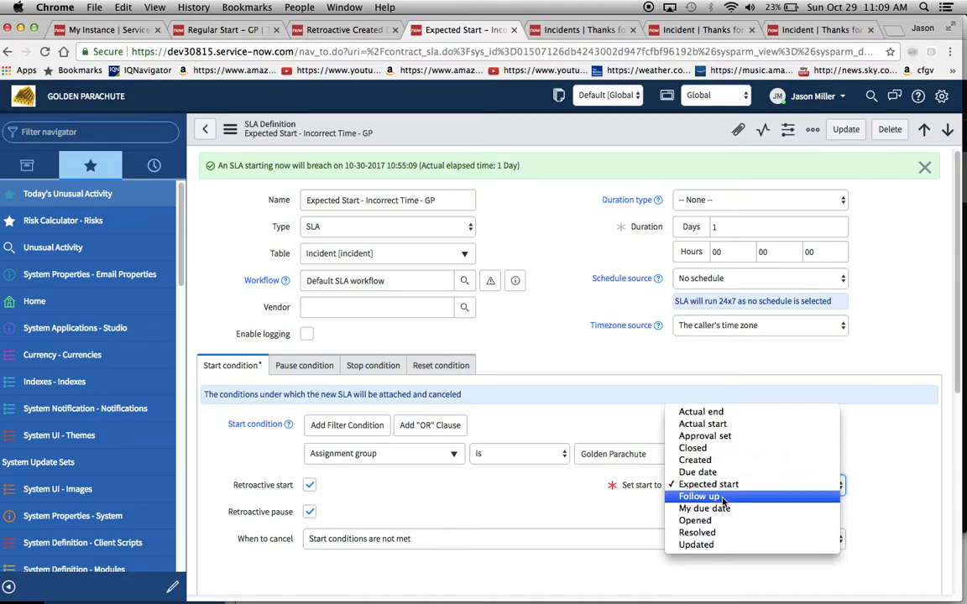
left_click(520, 492)
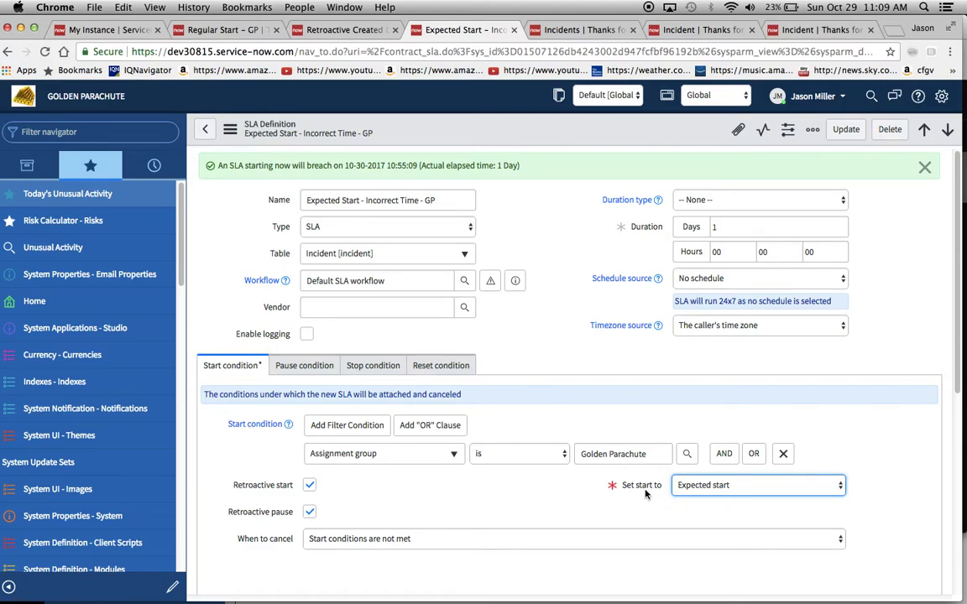
left_click(676, 30)
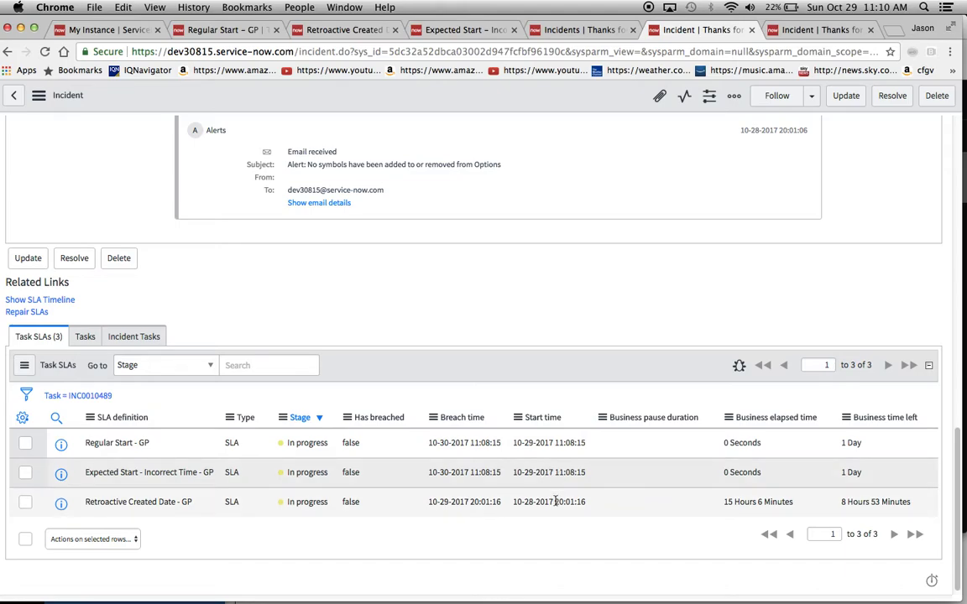
Step: View INC0010489, assigned to Golden Parachute with priority 5 - Planning, and its Task SLAs
mouse_move(555, 501)
Step: Change INC0010489's Assignment group to ITSM Engineering, glancing at the Expected Start SLA definition
scroll(554, 501, "up", 15)
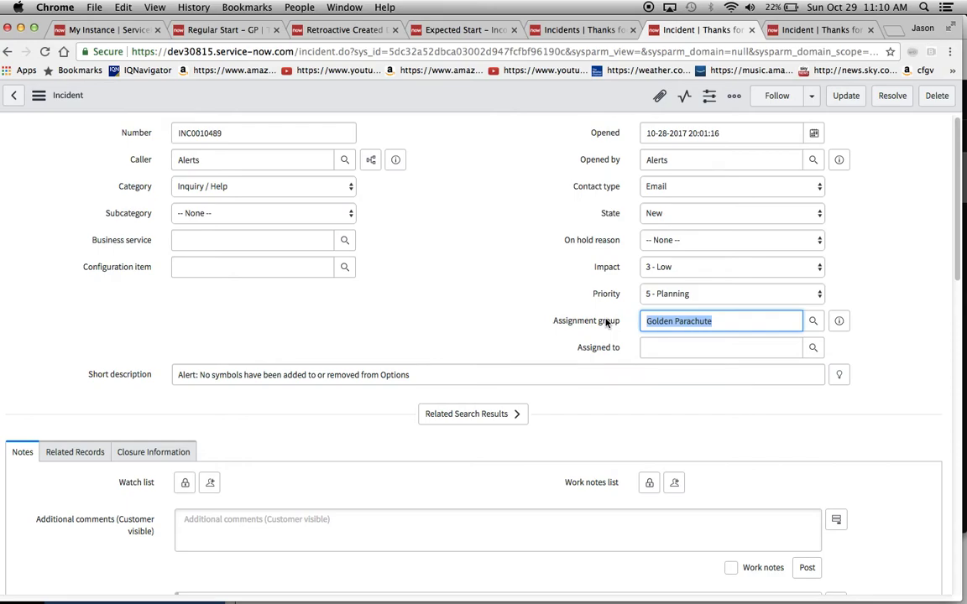
type("ITSM")
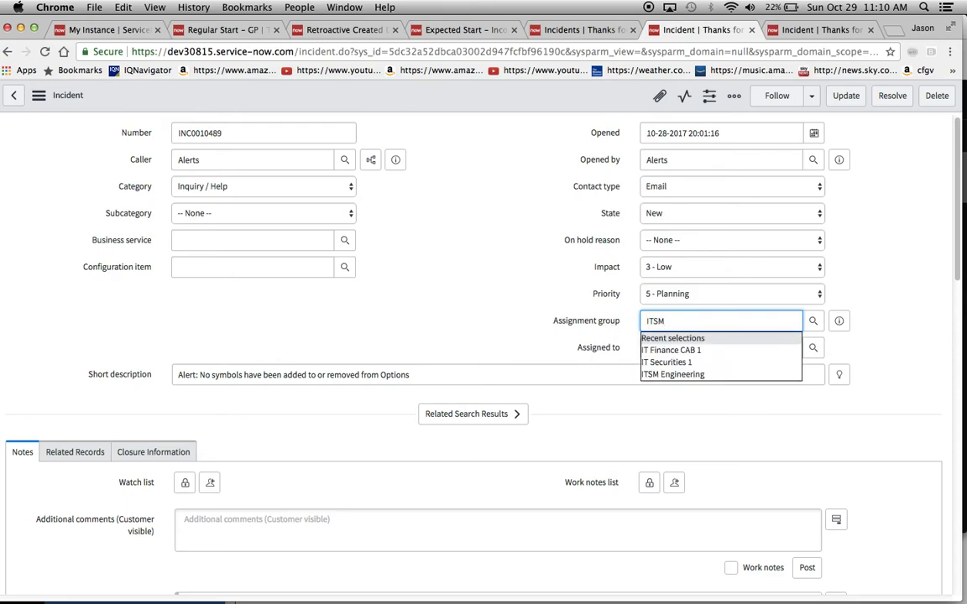
left_click(663, 351)
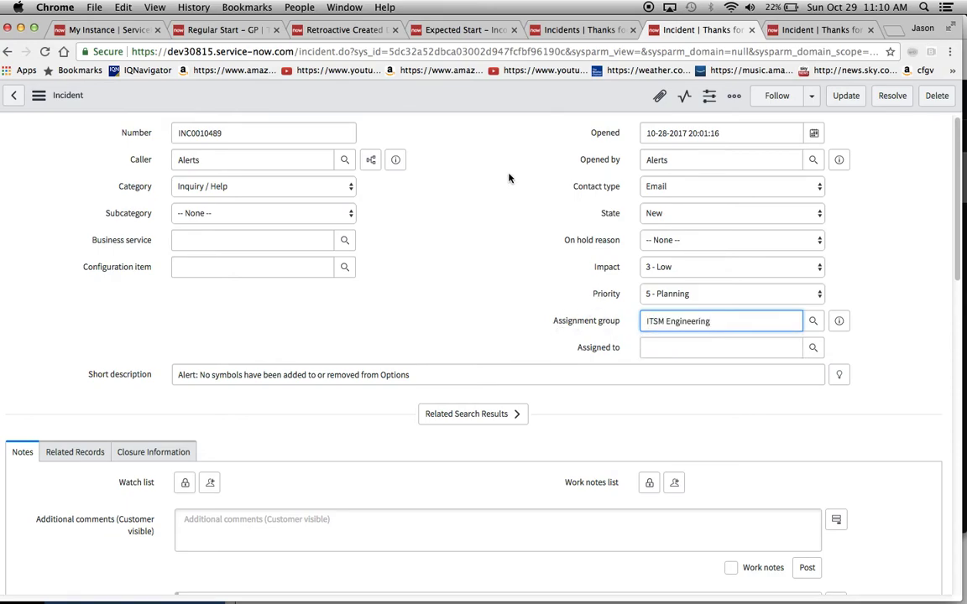
left_click(445, 30)
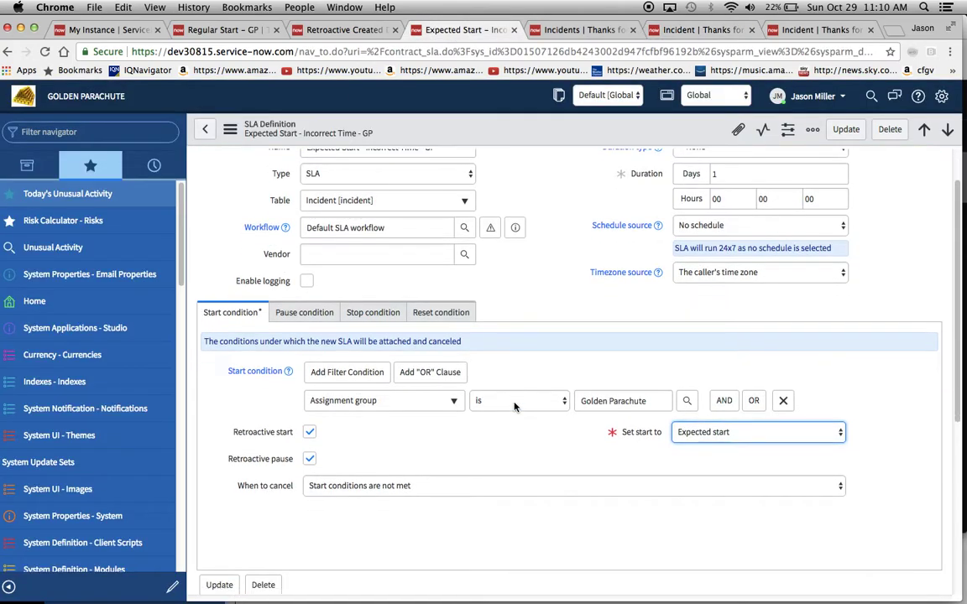
scroll(515, 407, "down", 1)
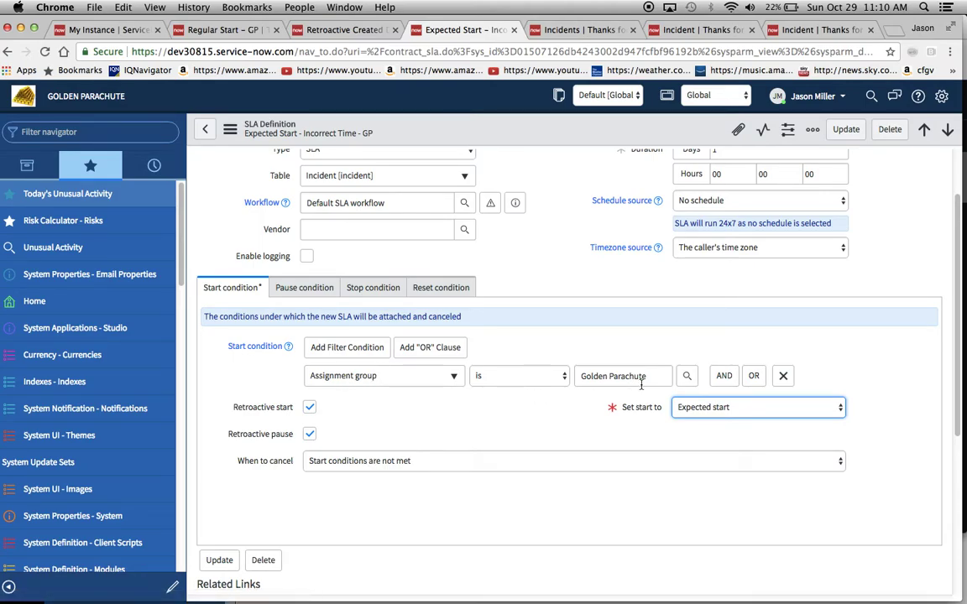
left_click(663, 29)
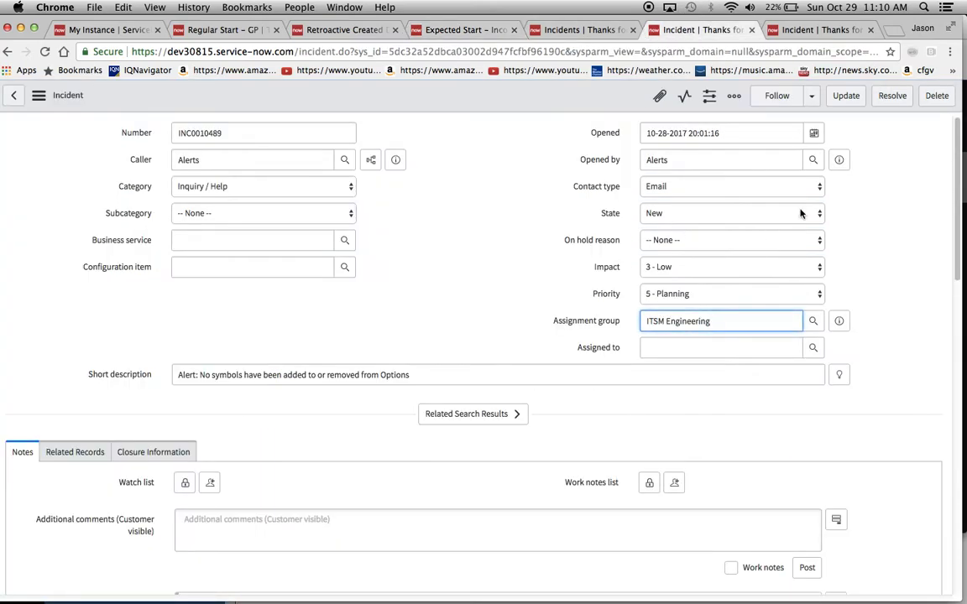
Step: Save the incident and check that its three Task SLAs are now Cancelled
left_click(39, 95)
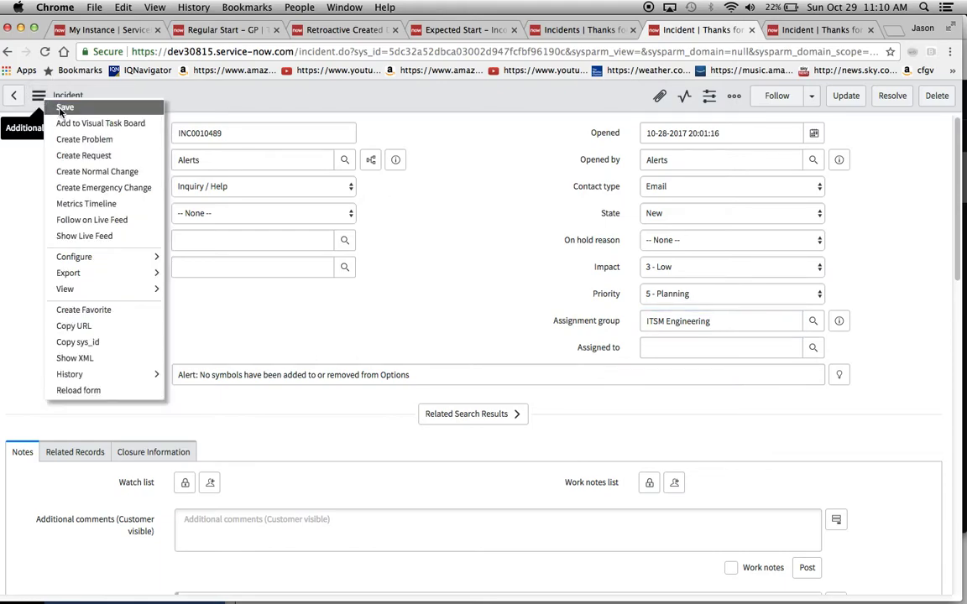
left_click(63, 109)
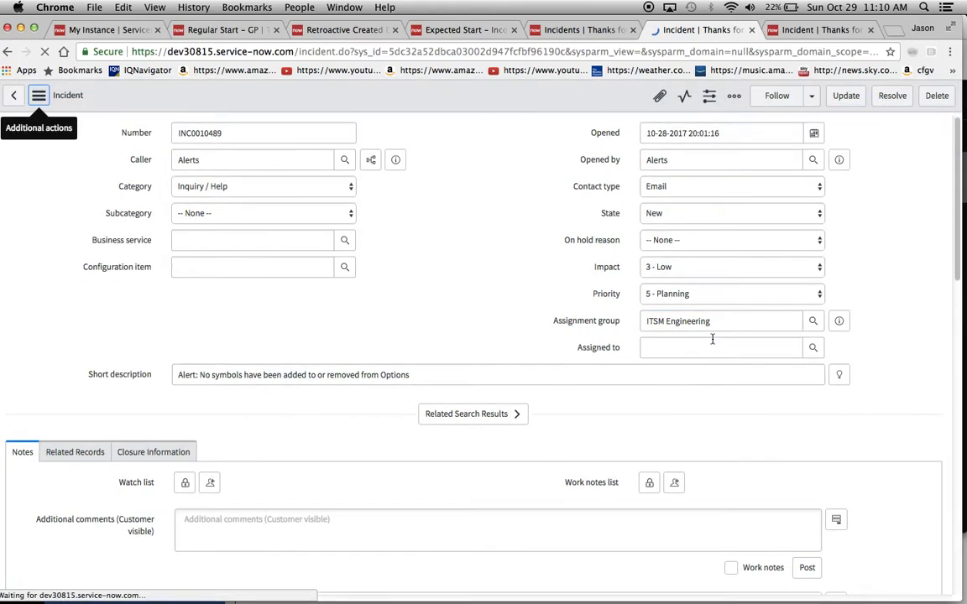
scroll(712, 341, "down", 2)
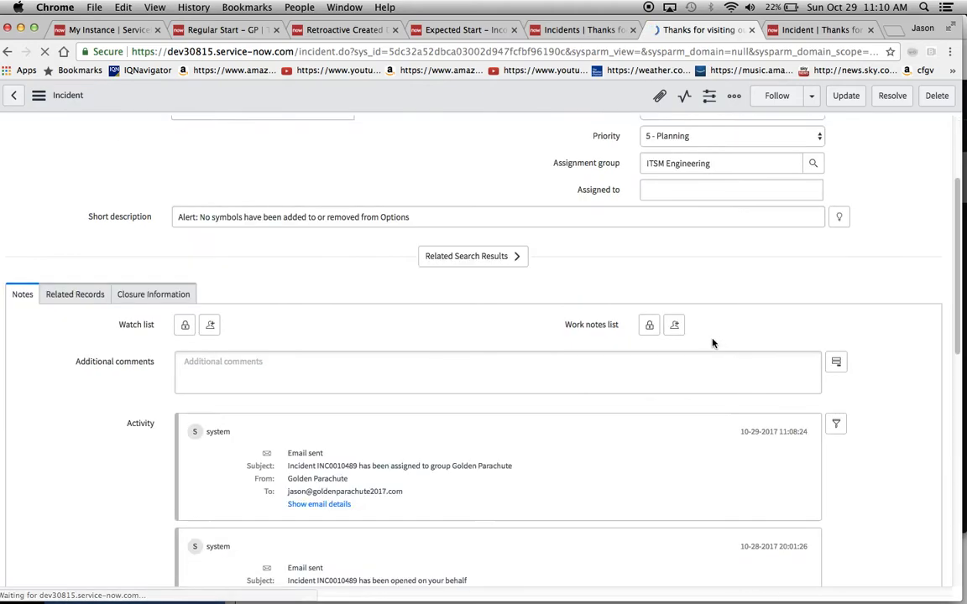
scroll(713, 343, "down", 10)
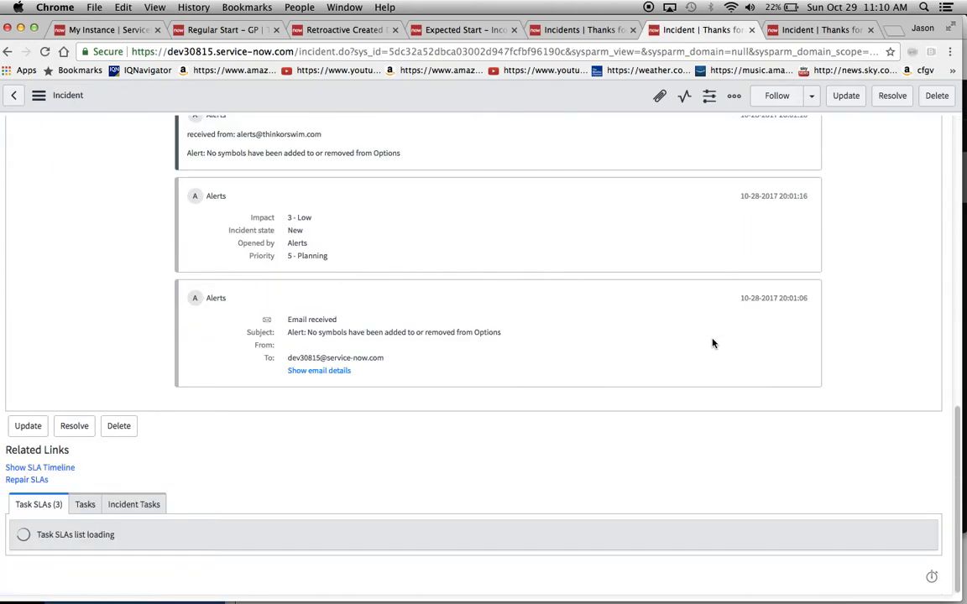
scroll(713, 343, "down", 1)
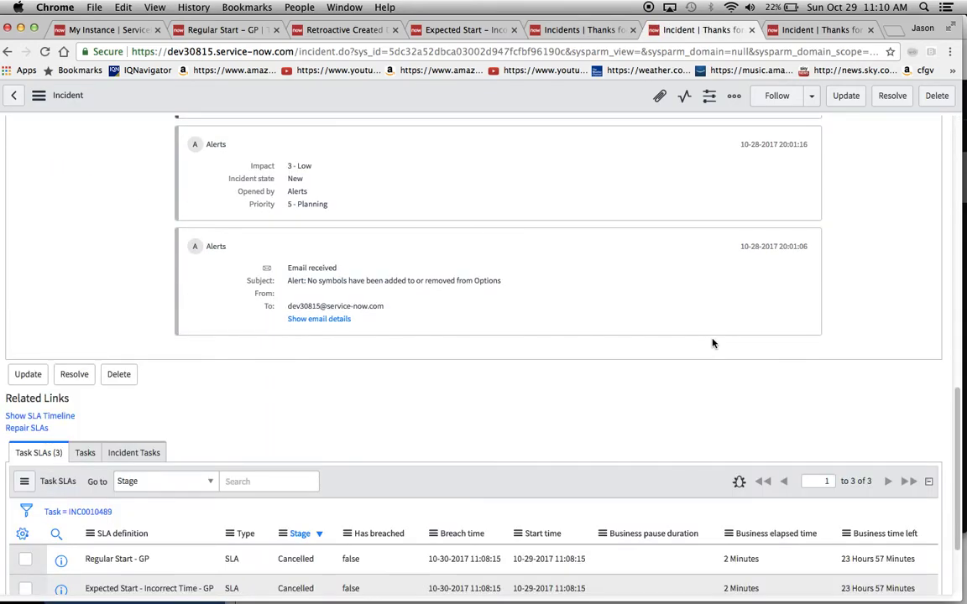
scroll(712, 344, "down", 3)
scroll(713, 343, "up", 20)
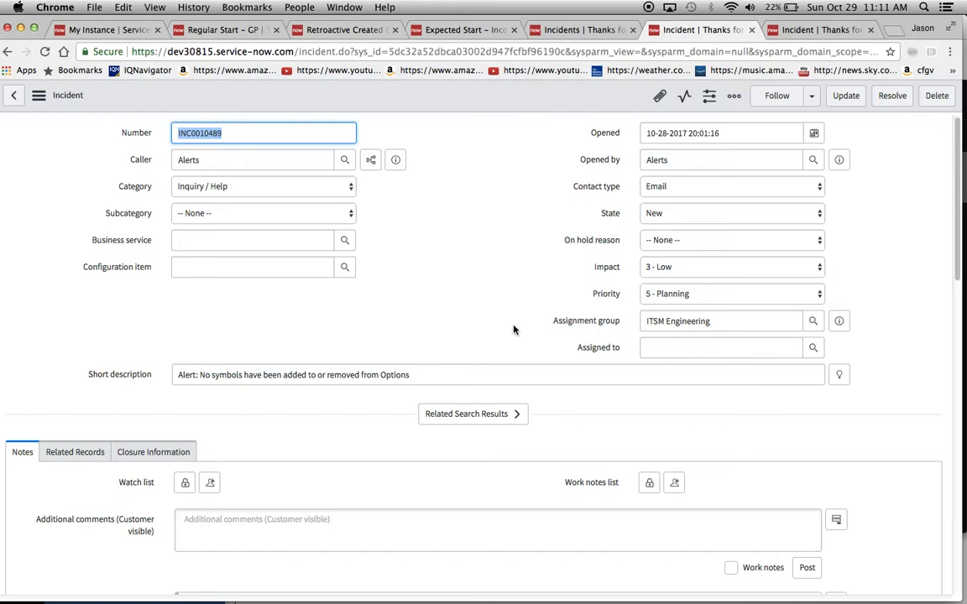
scroll(515, 329, "down", 20)
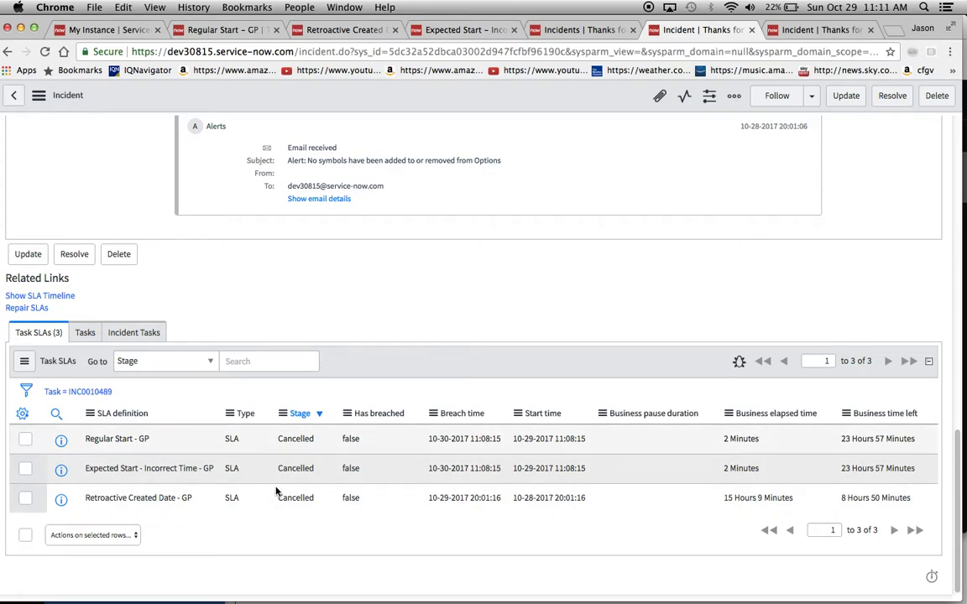
scroll(747, 403, "up", 20)
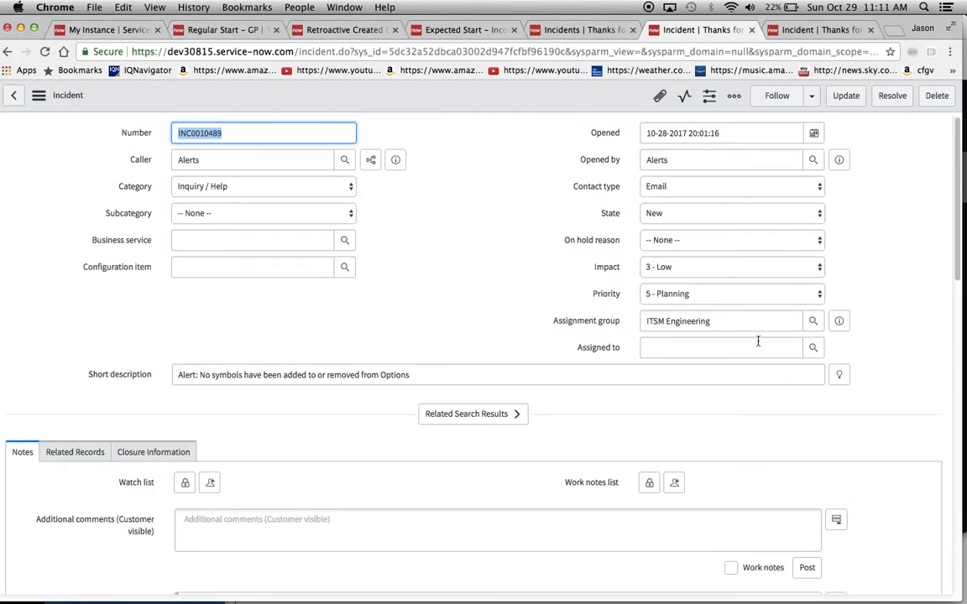
left_click_drag(747, 324, 572, 311)
type("Golden")
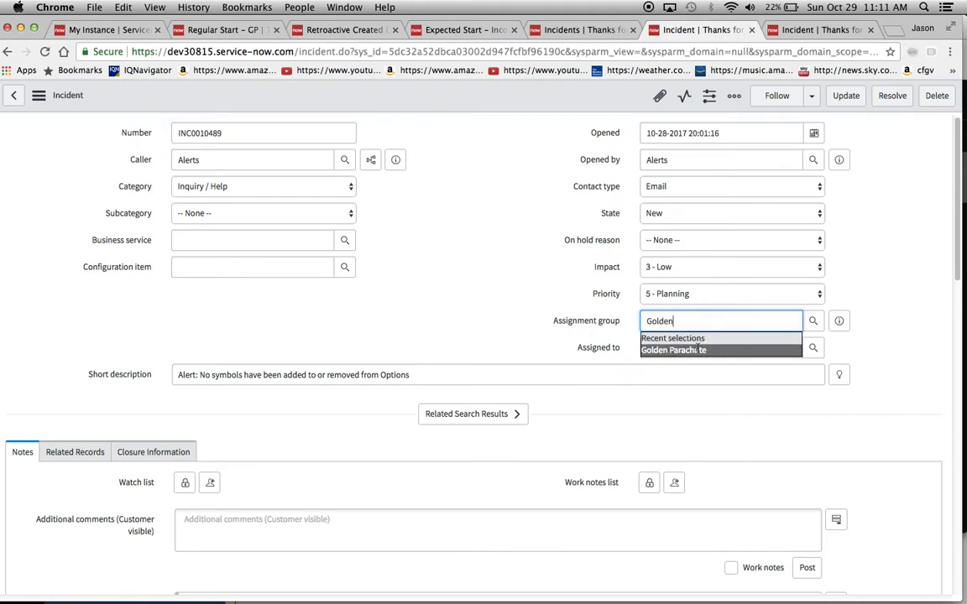
key("Return")
left_click(40, 95)
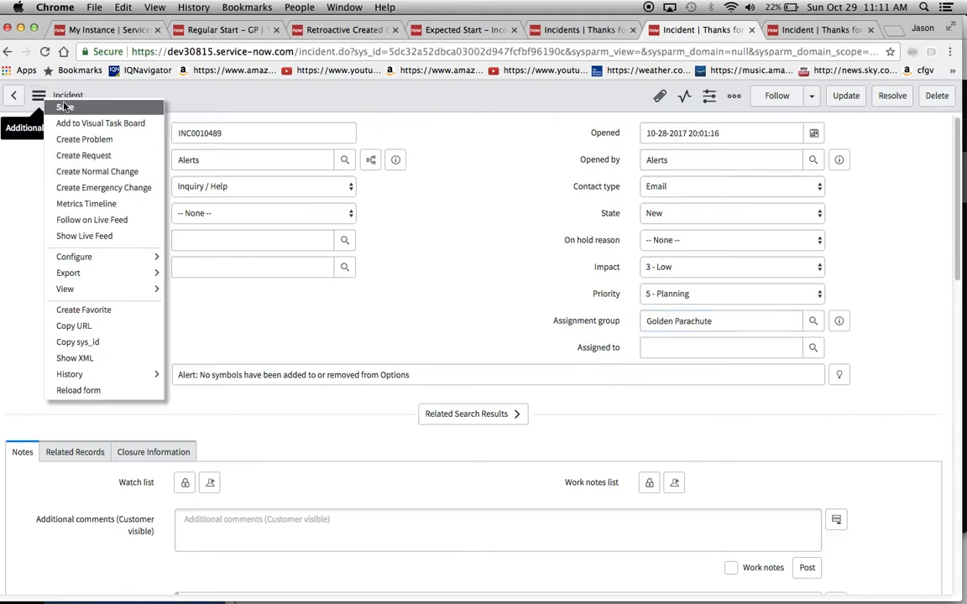
left_click(63, 108)
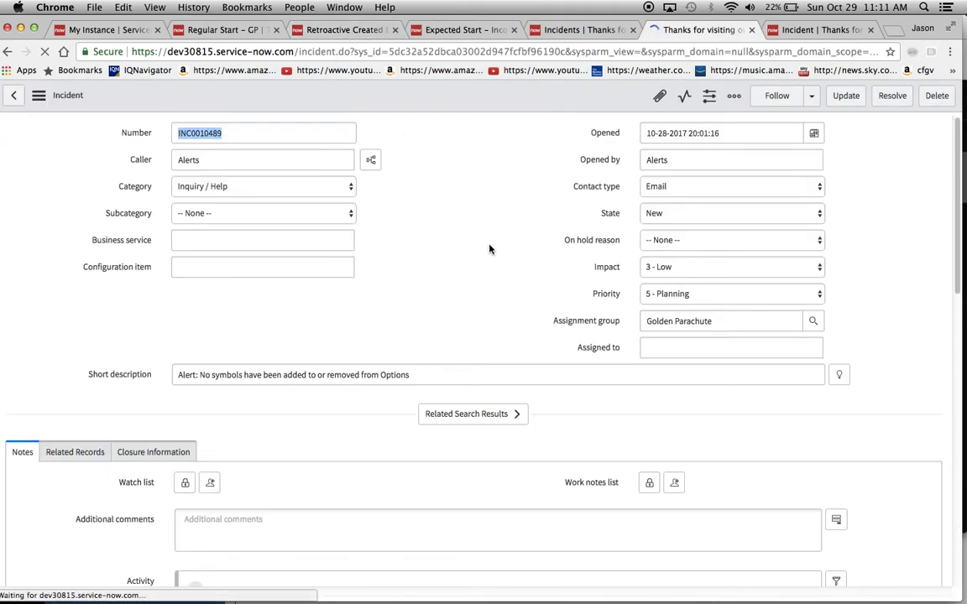
scroll(490, 249, "down", 8)
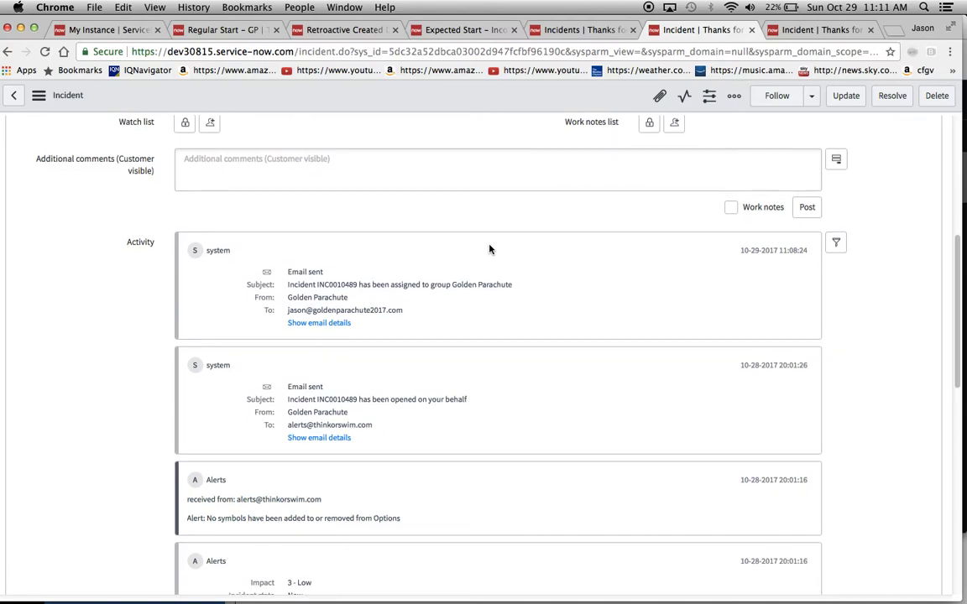
scroll(490, 248, "down", 10)
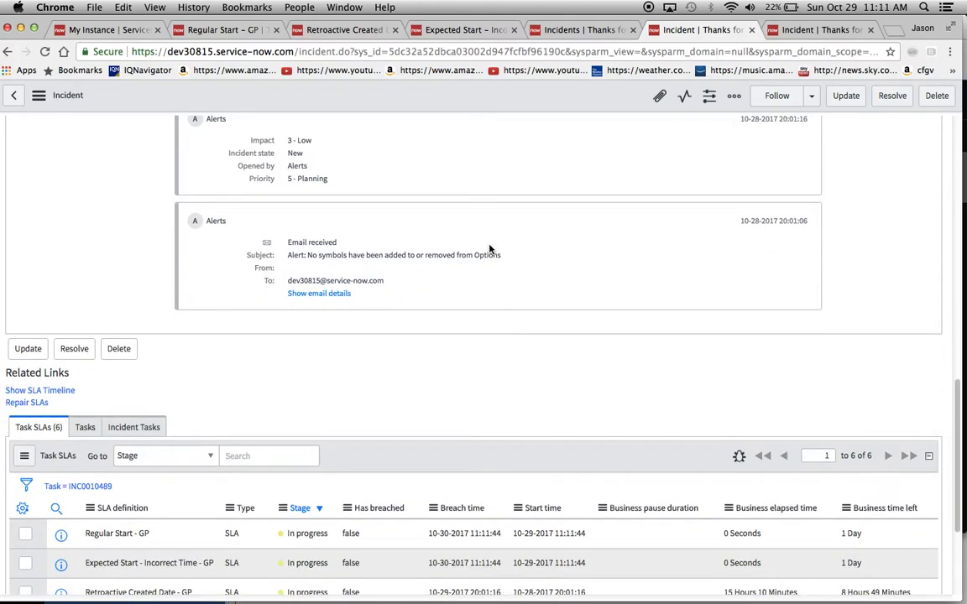
scroll(491, 228, "down", 4)
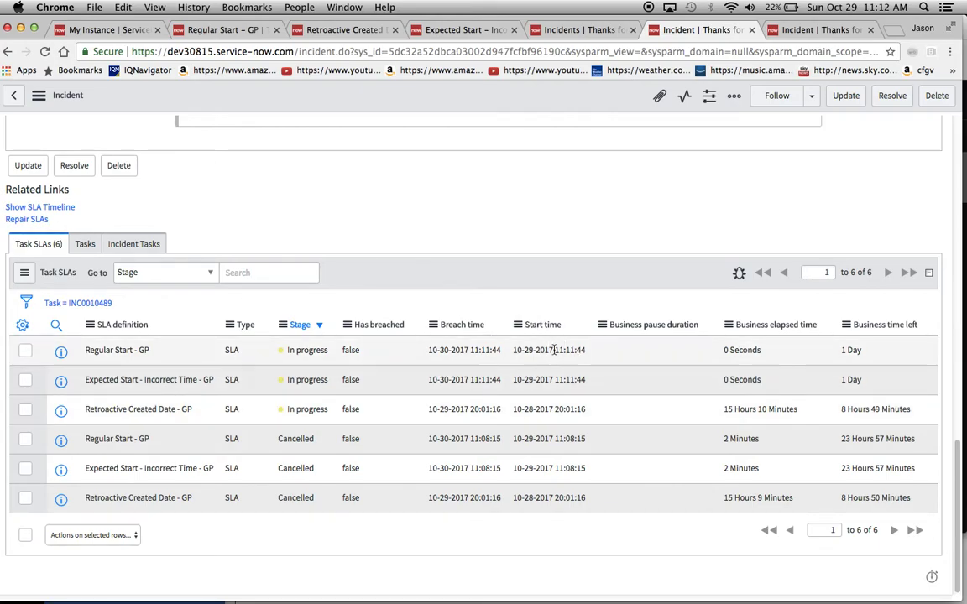
scroll(579, 366, "up", 3)
scroll(667, 419, "down", 1)
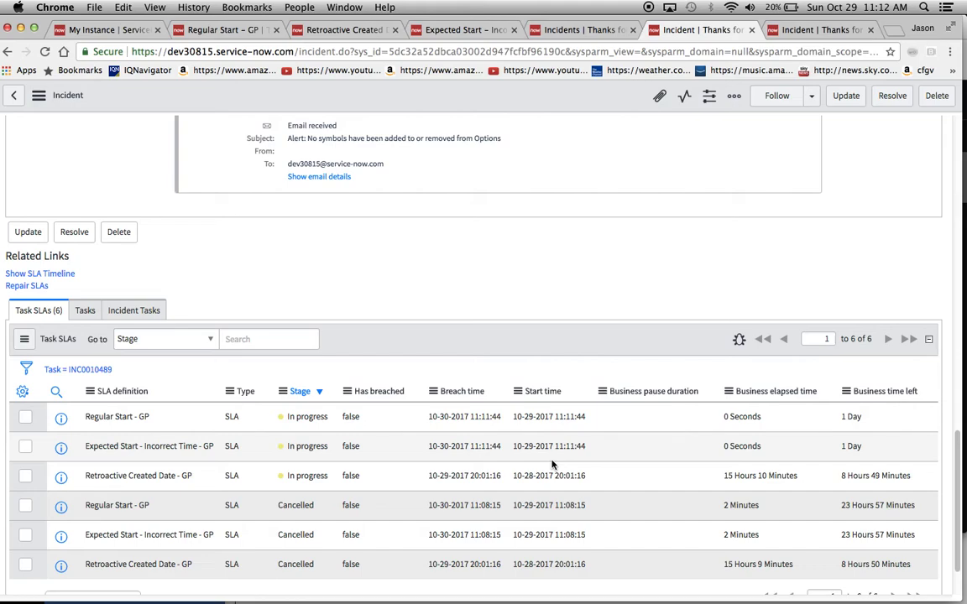
scroll(551, 465, "down", 1)
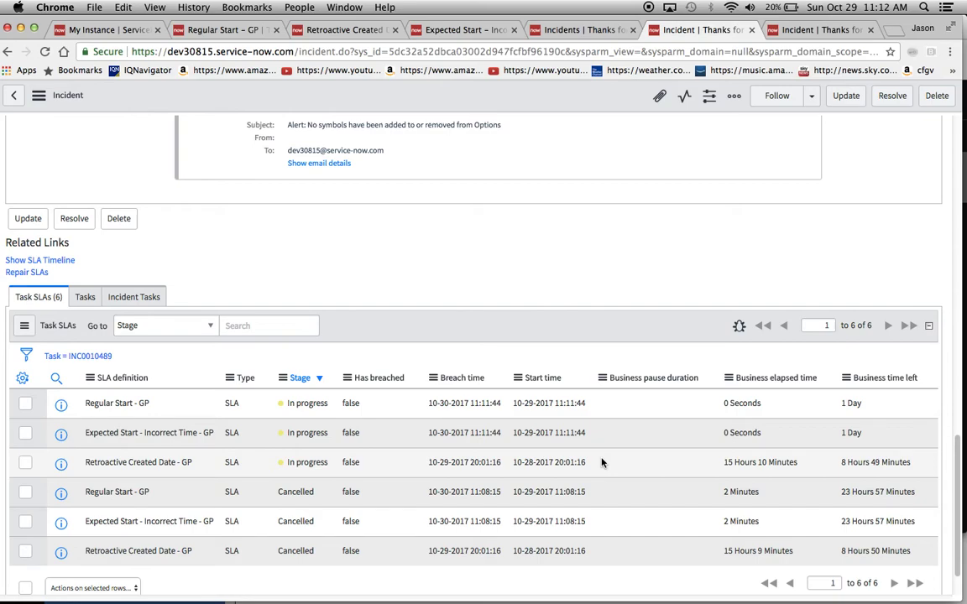
scroll(601, 462, "up", 20)
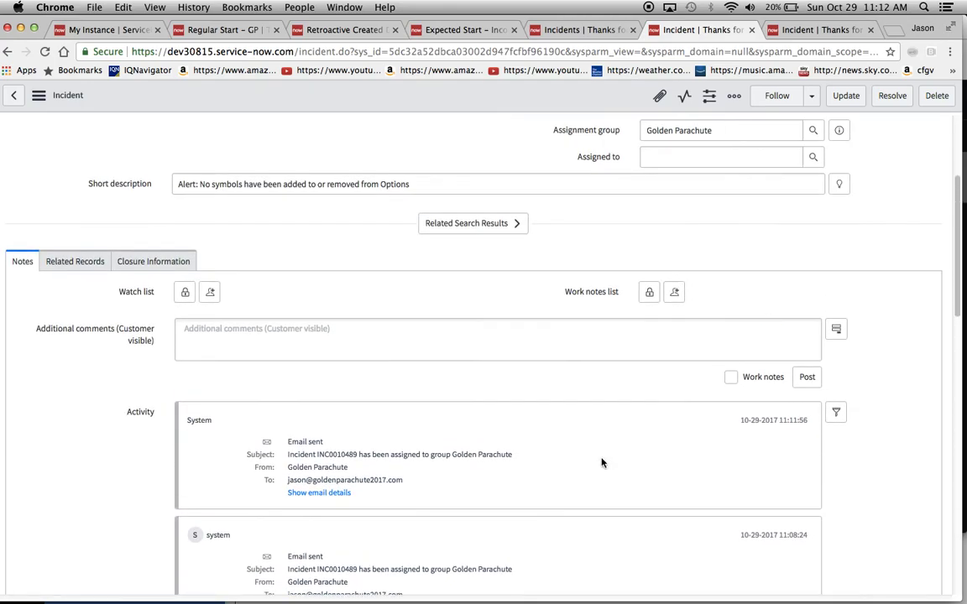